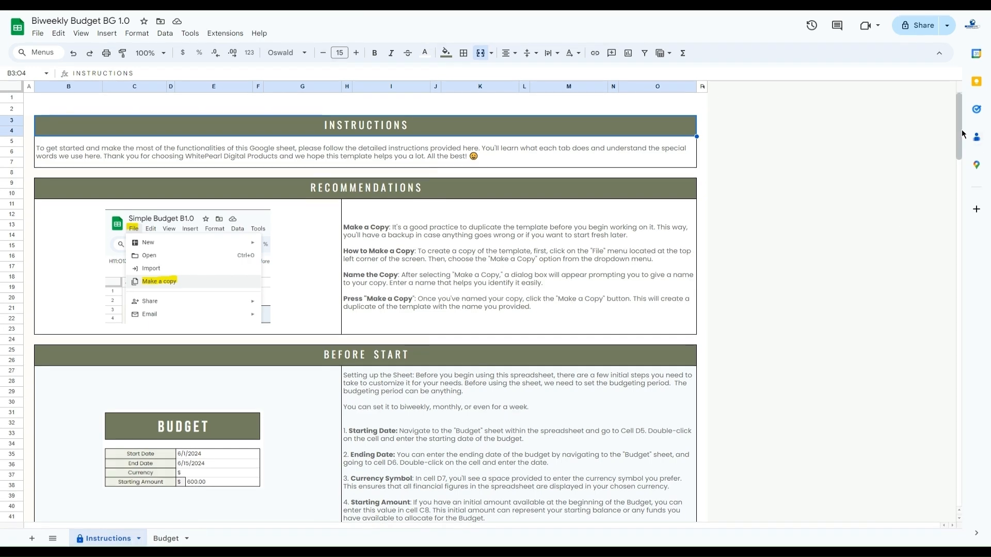
Look over the Instructions sheet and the Budget sheet, ending back on the Instructions sheet
{"action": "mouse_move", "coordinate": [959, 139]}
{"action": "left_mouse_down"}
{"action": "mouse_move", "coordinate": [959, 489]}
{"action": "mouse_move", "coordinate": [959, 145]}
{"action": "left_mouse_up"}
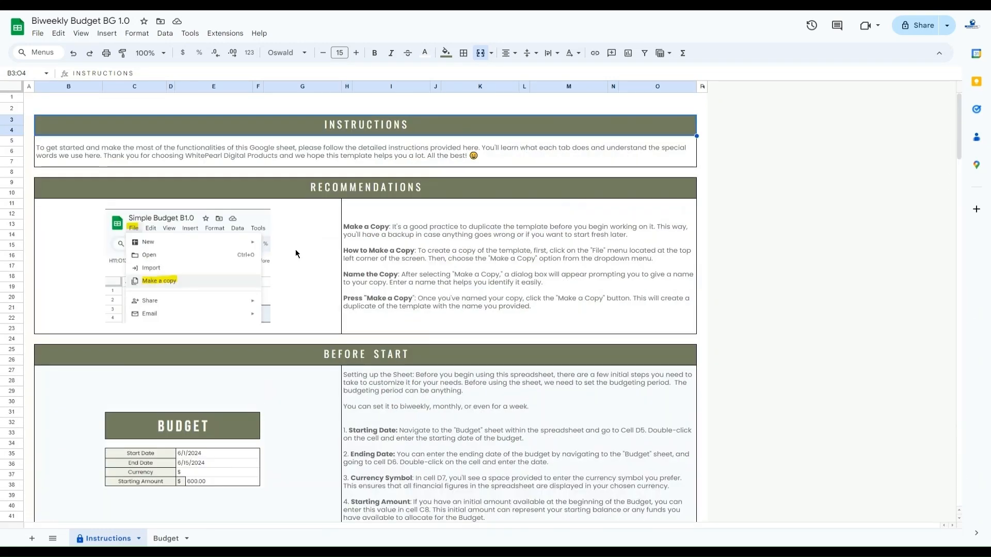
{"action": "left_click", "coordinate": [172, 540]}
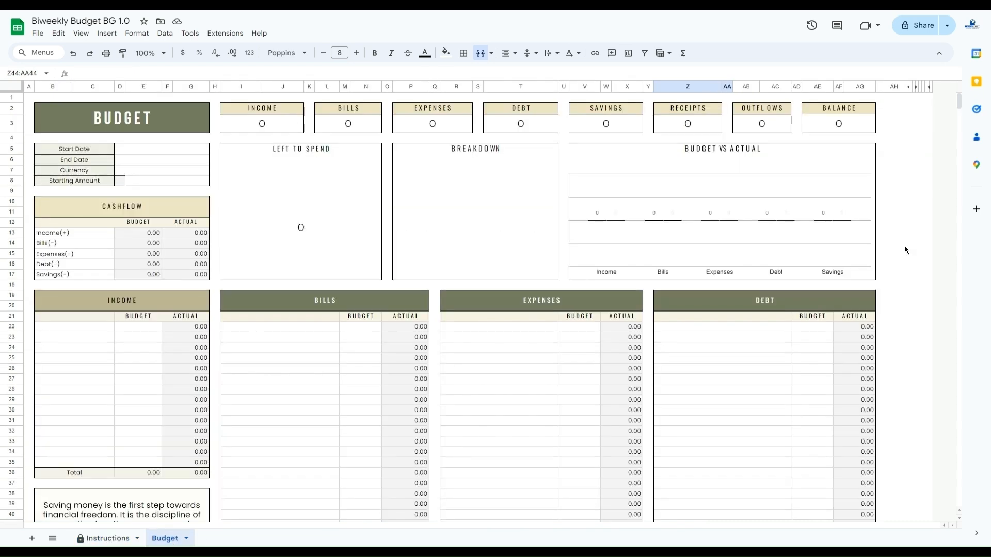
{"action": "left_click_drag", "start_coordinate": [959, 103], "coordinate": [959, 155]}
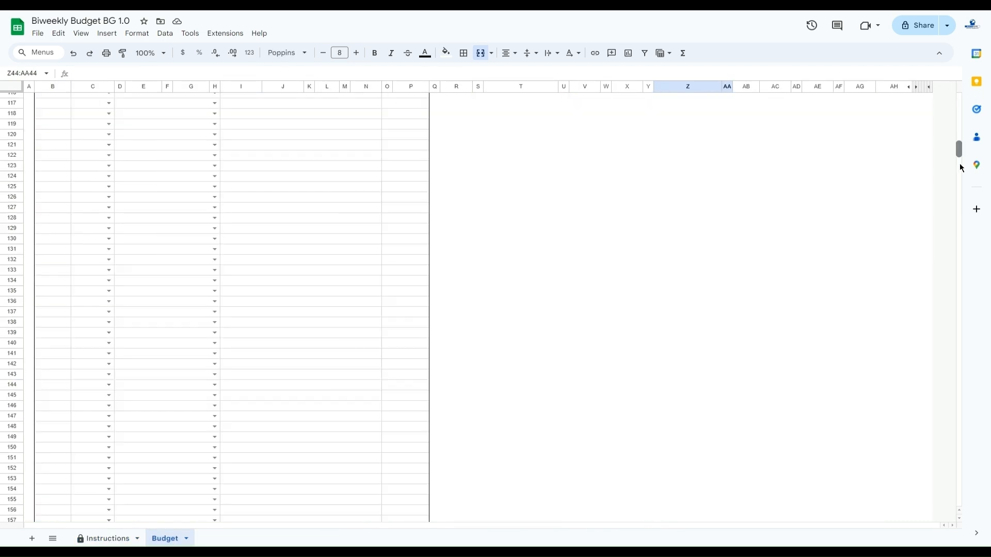
{"action": "left_click_drag", "start_coordinate": [965, 105], "coordinate": [959, 98]}
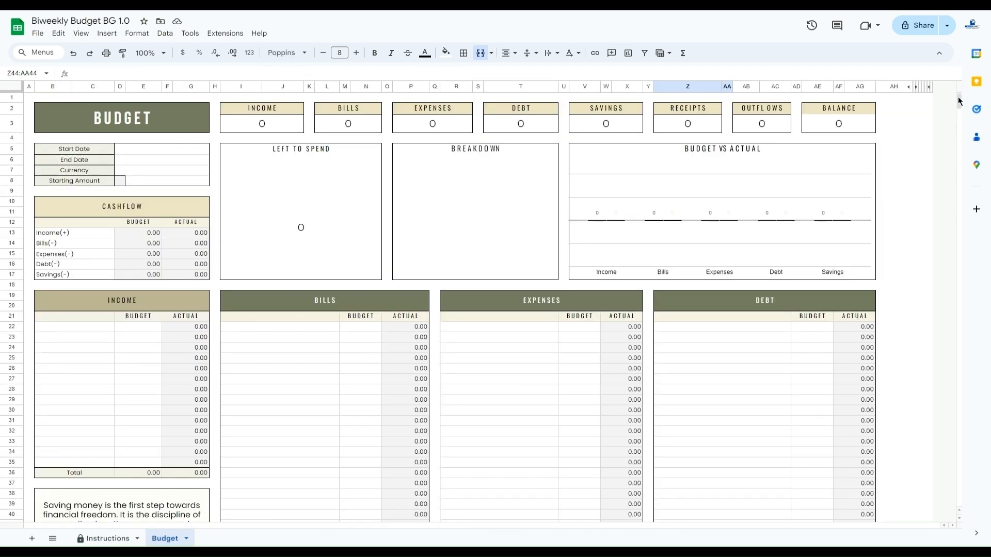
{"action": "left_click", "coordinate": [99, 540]}
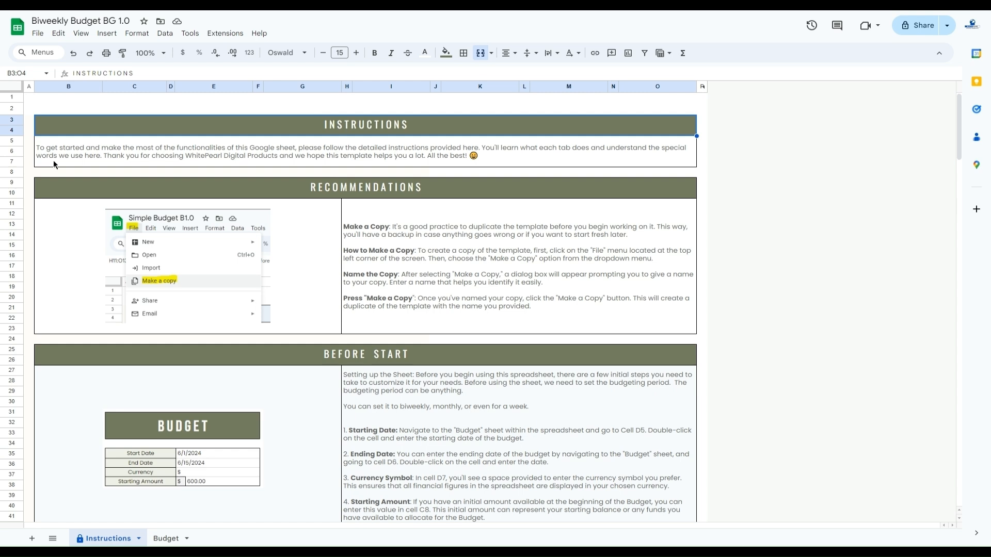
Make a copy of the spreadsheet named "Biweekly Budget BG 1.0 Empty" and close the copy to return to the original
{"action": "left_click", "coordinate": [42, 36]}
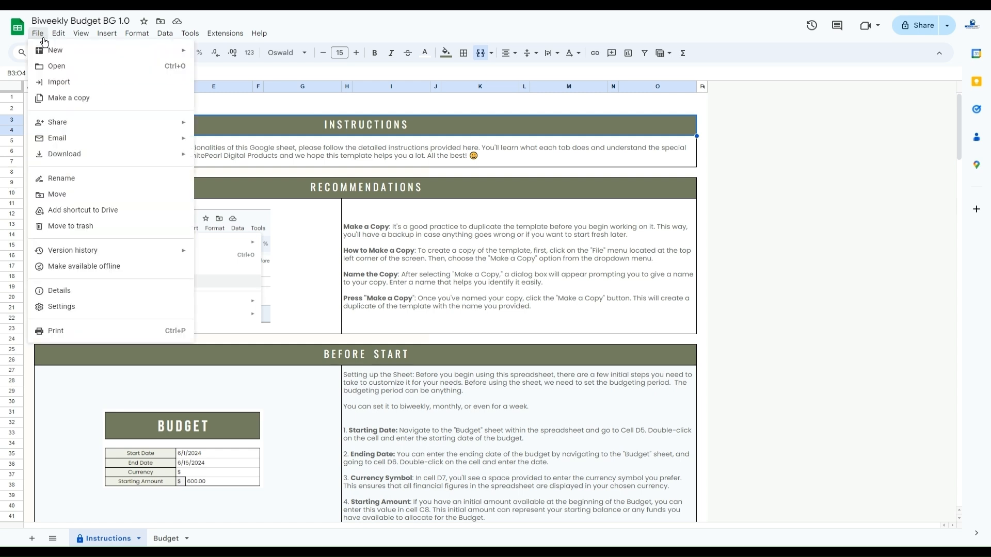
{"action": "left_click", "coordinate": [56, 98]}
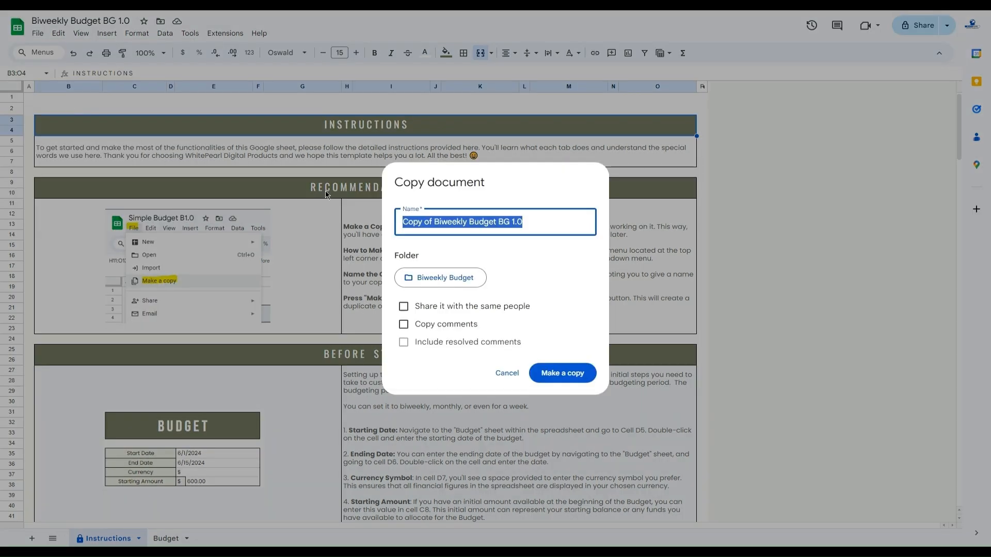
{"action": "left_click", "coordinate": [436, 225]}
{"action": "key", "text": "BackSpace"}
{"action": "key", "text": "BackSpace"}
{"action": "key", "text": "BackSpace"}
{"action": "key", "text": "BackSpace"}
{"action": "key", "text": "BackSpace"}
{"action": "key", "text": "BackSpace"}
{"action": "key", "text": "BackSpace"}
{"action": "key", "text": "BackSpace"}
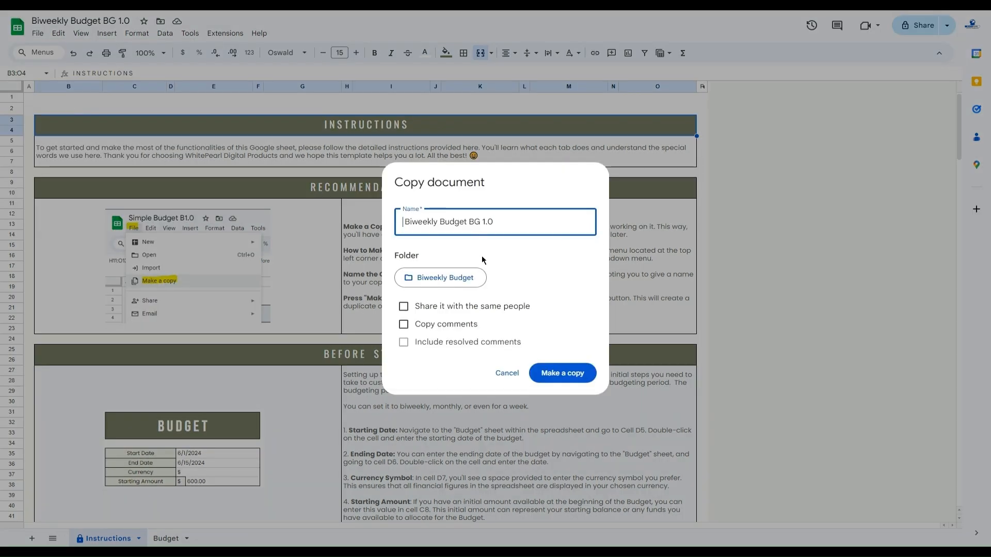
{"action": "key", "text": "End"}
{"action": "type", "text": "Empty"}
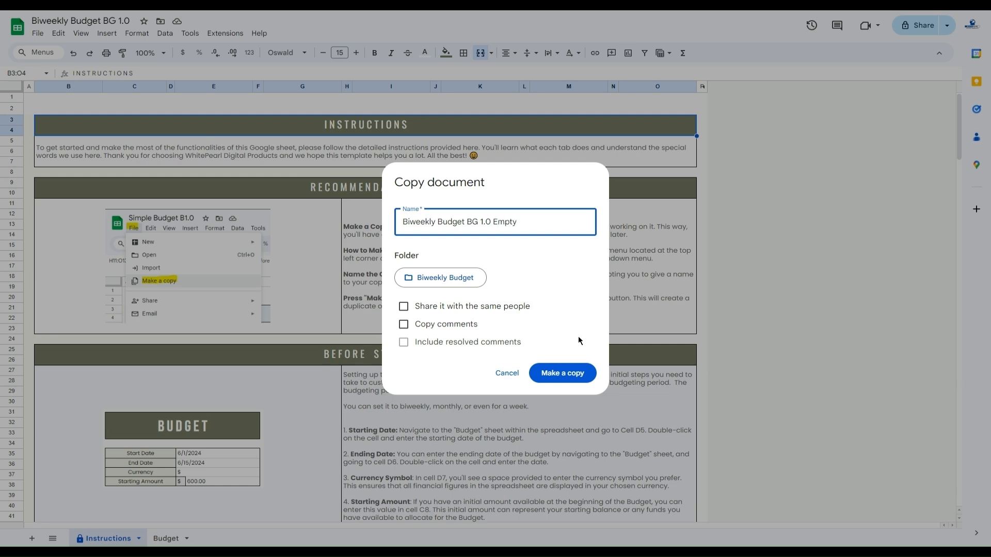
{"action": "left_click", "coordinate": [563, 373]}
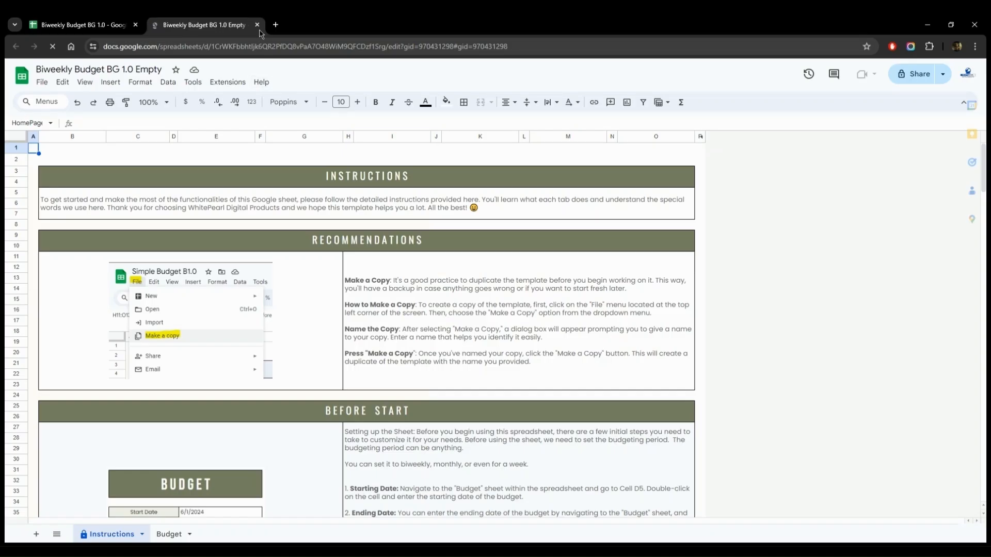
{"action": "left_click", "coordinate": [258, 25]}
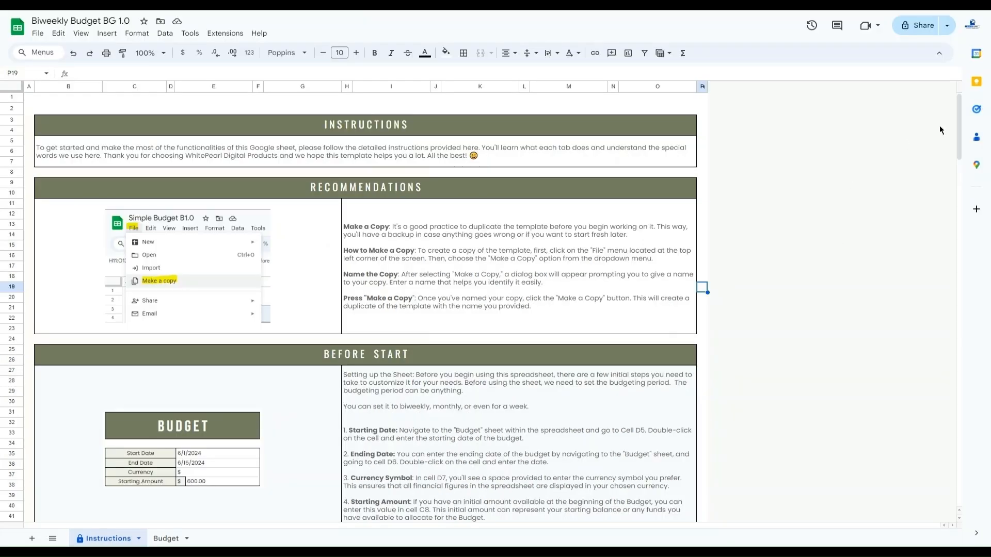
Review the Help section of the Instructions sheet, including the sample spreadsheet and video tutorial links
{"action": "left_click_drag", "start_coordinate": [962, 116], "coordinate": [954, 165]}
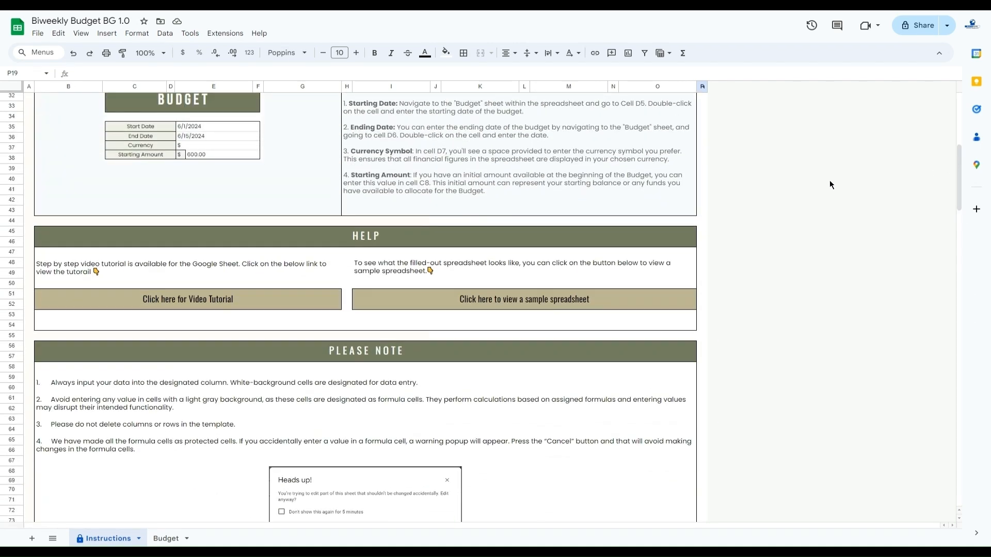
{"action": "left_click", "coordinate": [426, 303]}
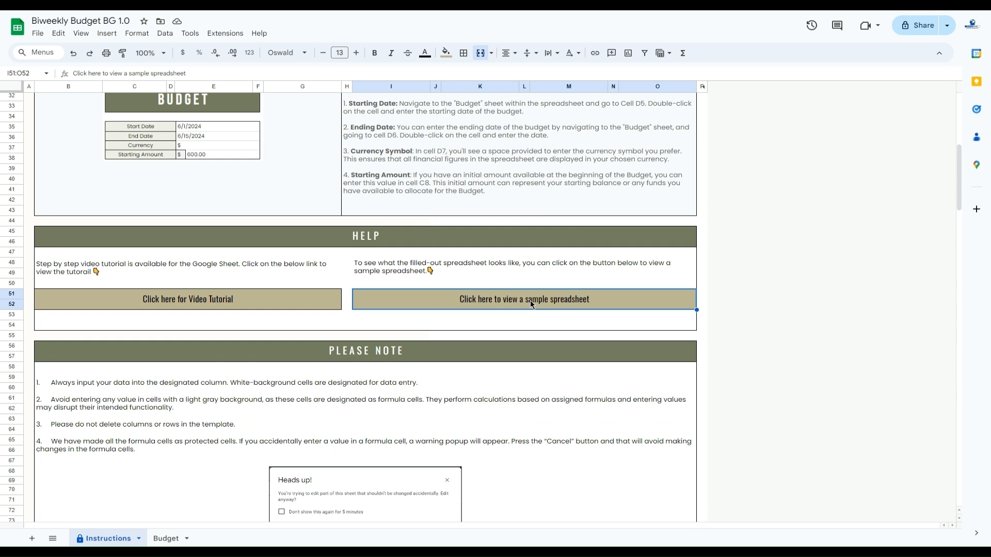
{"action": "left_click", "coordinate": [278, 308]}
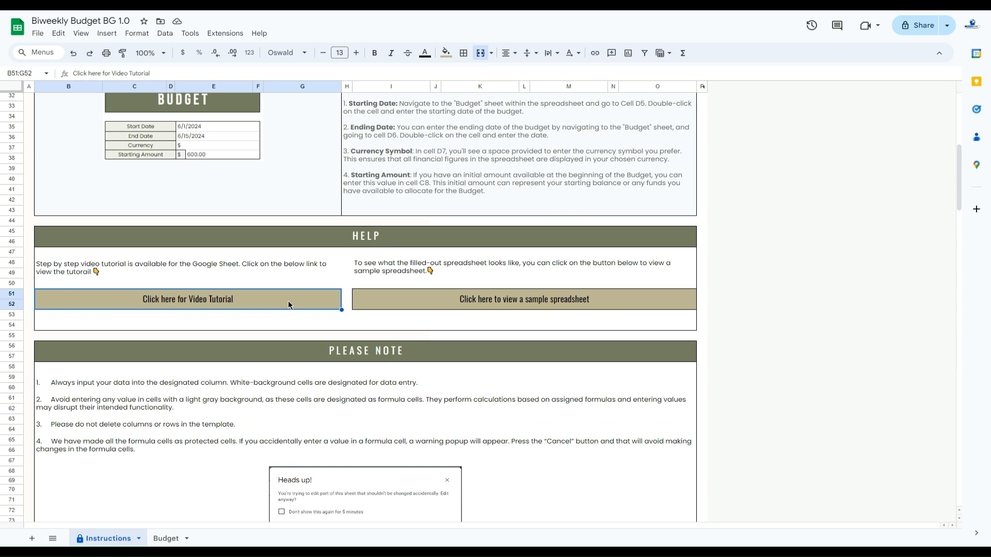
{"action": "scroll", "coordinate": [288, 302], "scroll_direction": "up", "scroll_amount": 10}
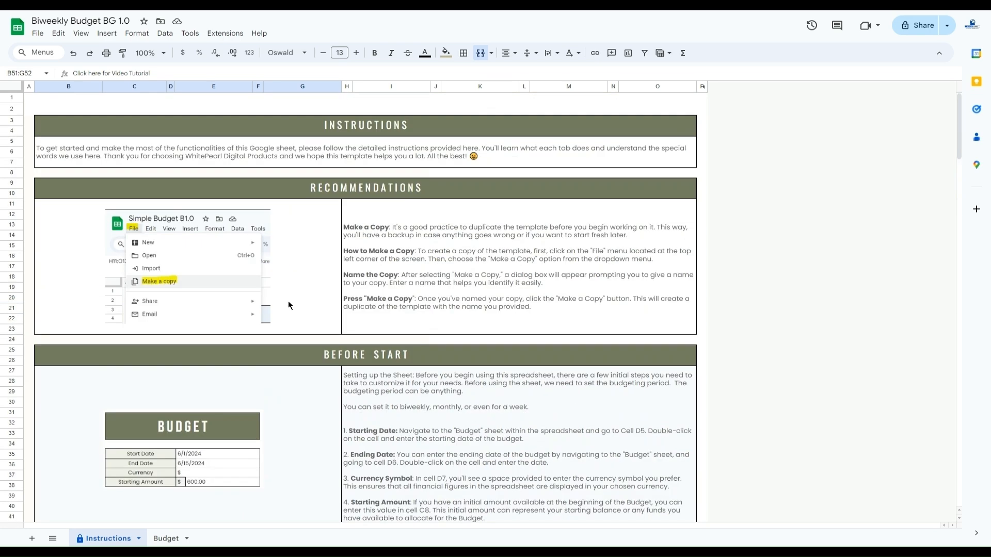
Set the Currency field on the Budget sheet to $
{"action": "left_click", "coordinate": [166, 539]}
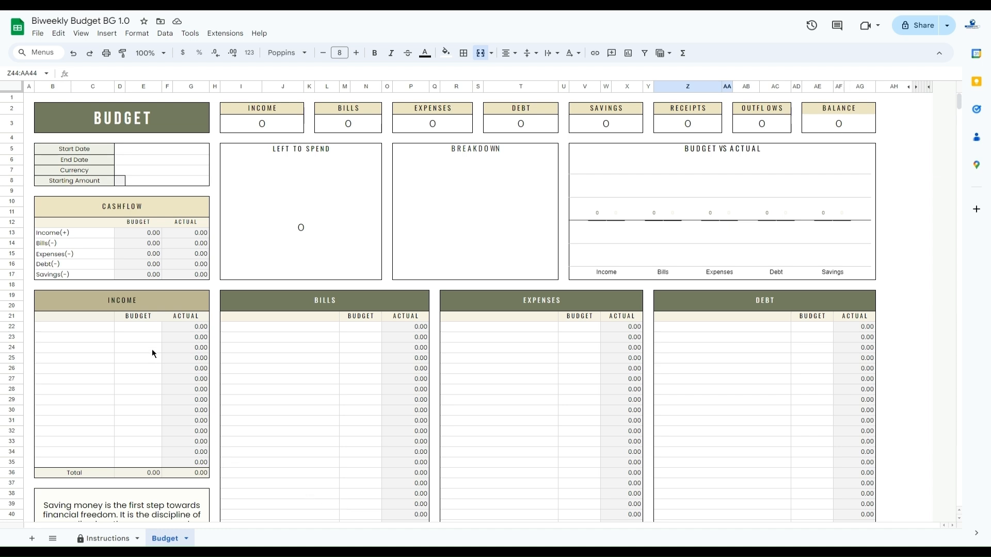
{"action": "left_click", "coordinate": [139, 171]}
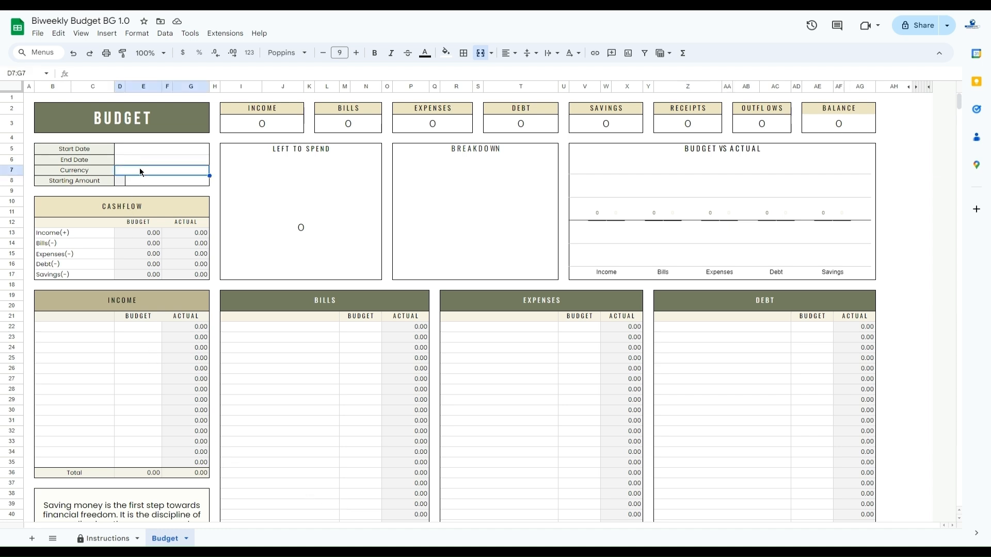
{"action": "type", "text": "$"}
{"action": "key", "text": "Return"}
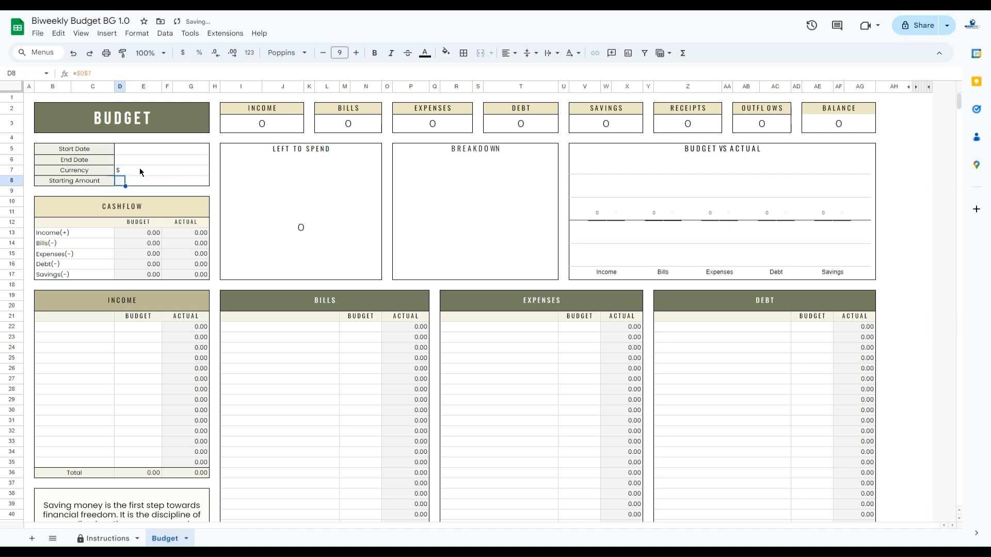
Examine the currency symbol columns in the Bills, Expenses, Debt and Savings tables and in the Transactions table's Amount column
{"action": "scroll", "coordinate": [142, 250], "scroll_direction": "down", "scroll_amount": 3}
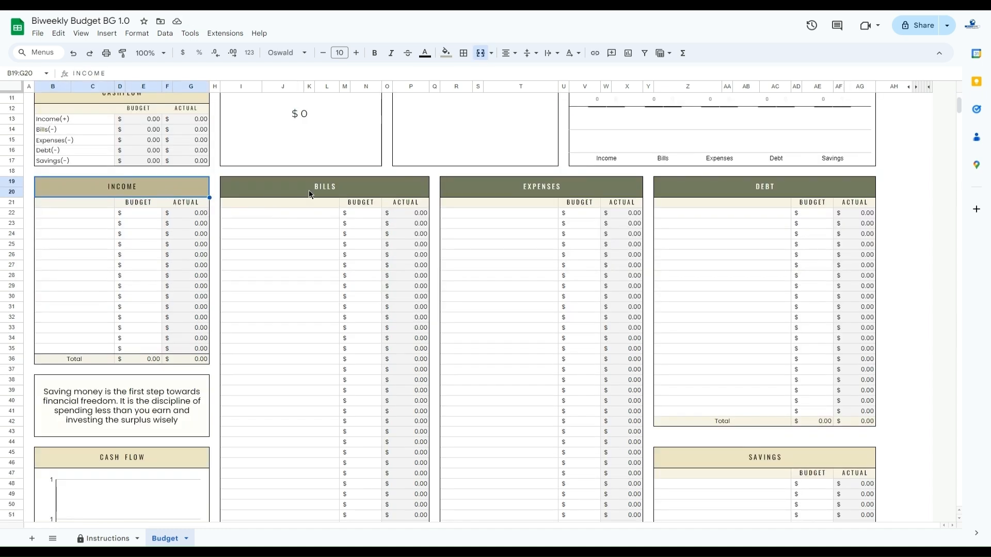
{"action": "left_click", "coordinate": [309, 190]}
{"action": "left_click", "coordinate": [541, 184]}
{"action": "left_click", "coordinate": [708, 190]}
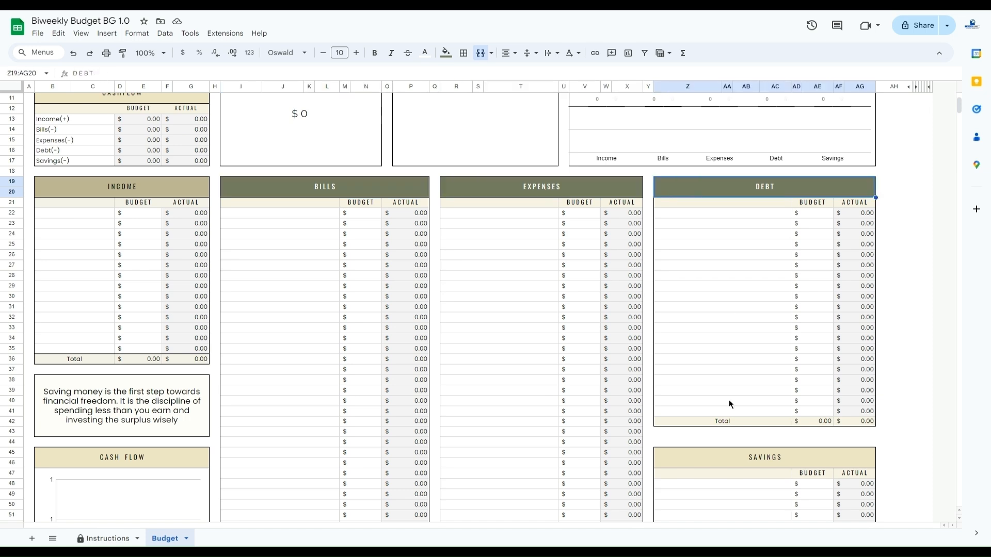
{"action": "left_click", "coordinate": [750, 464]}
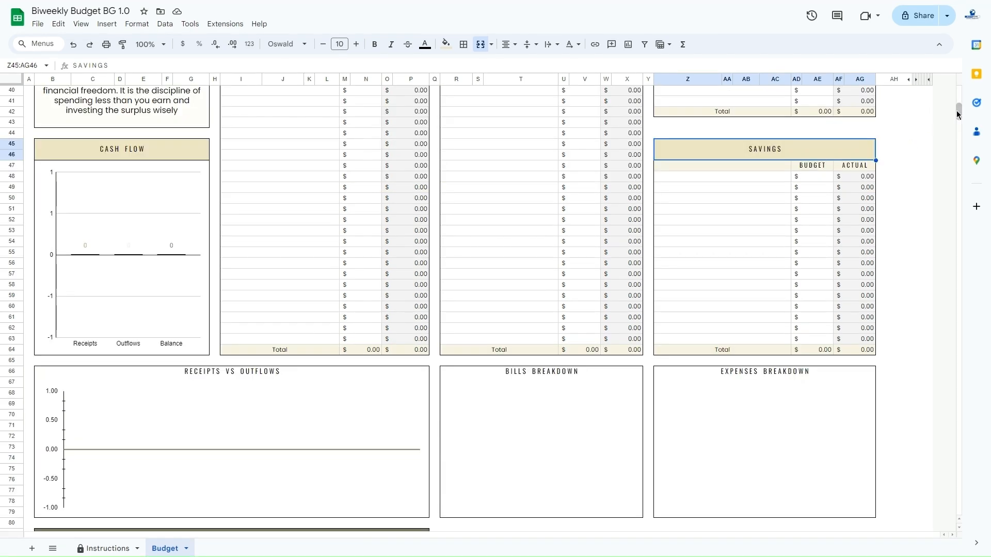
{"action": "scroll", "coordinate": [958, 123], "scroll_direction": "down", "scroll_amount": 1}
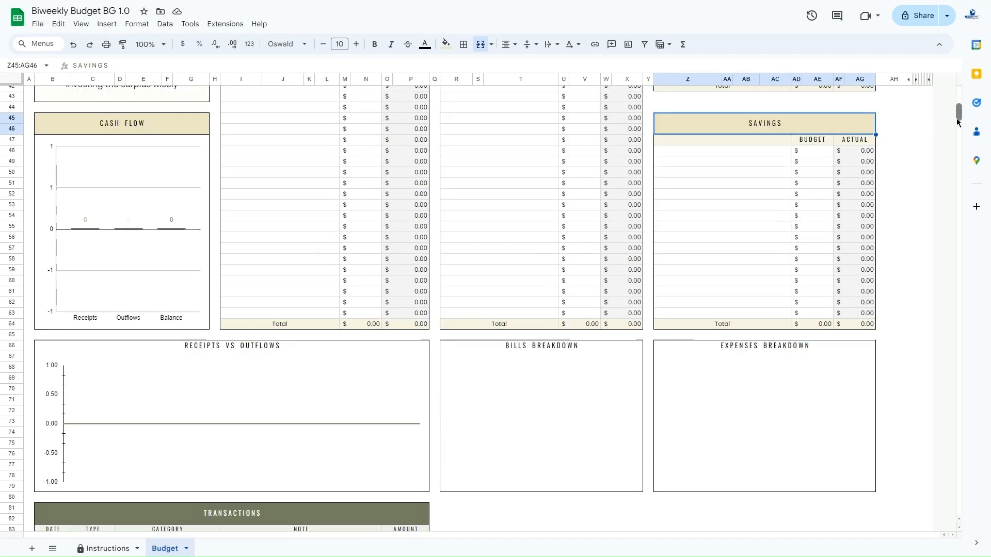
{"action": "scroll", "coordinate": [958, 123], "scroll_direction": "down", "scroll_amount": 6}
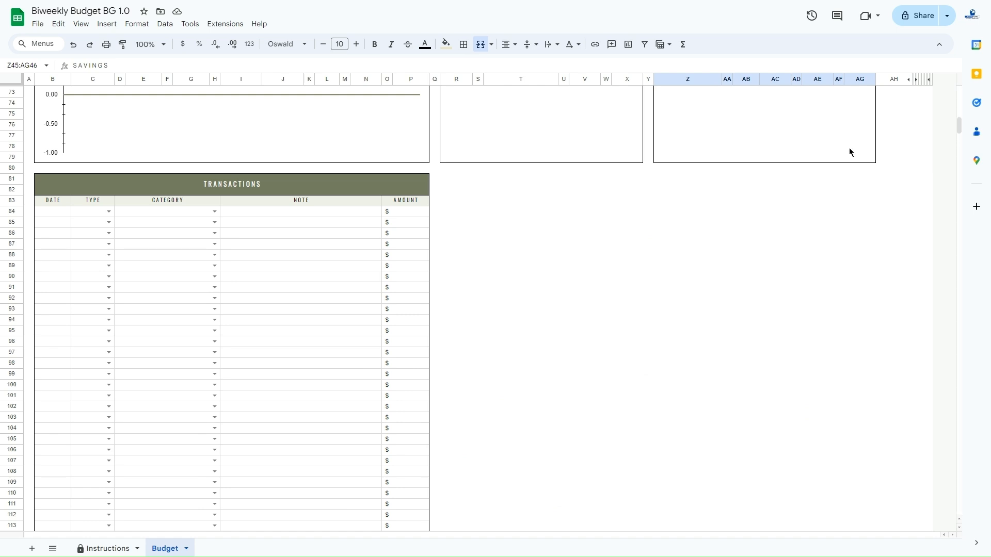
{"action": "left_click", "coordinate": [397, 216]}
{"action": "left_click", "coordinate": [405, 225]}
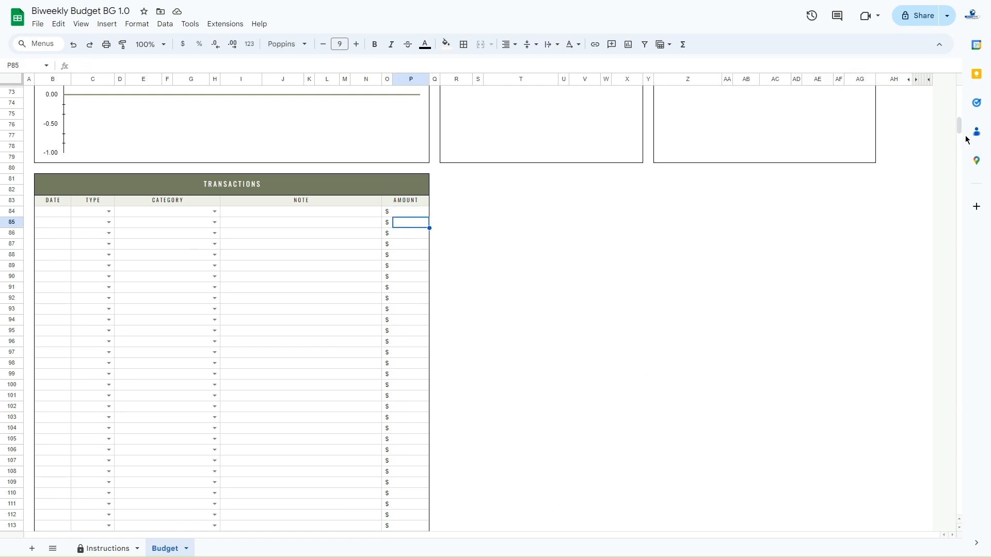
Review the Income table and its source name cells in rows 22 to 35
{"action": "left_click_drag", "start_coordinate": [958, 124], "coordinate": [958, 106]}
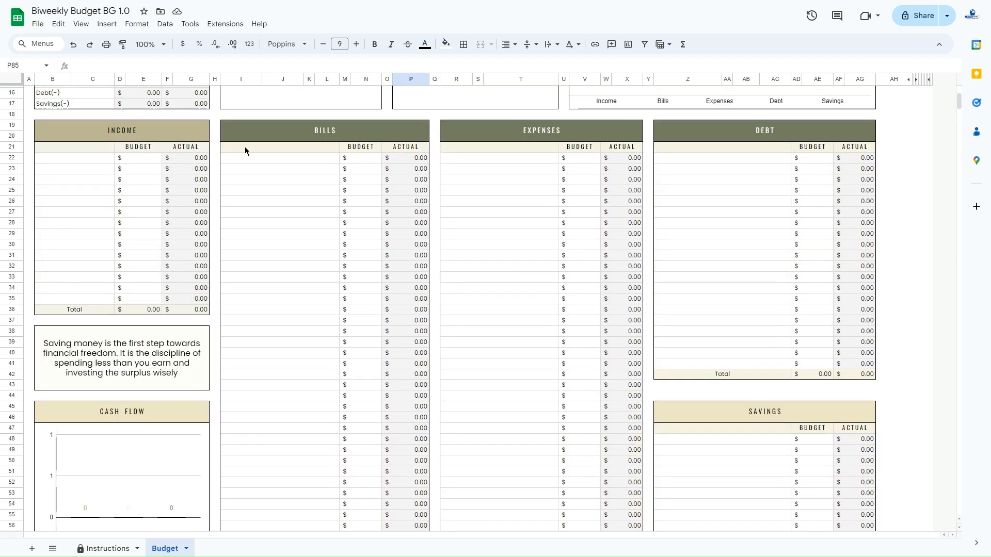
{"action": "left_click", "coordinate": [142, 135]}
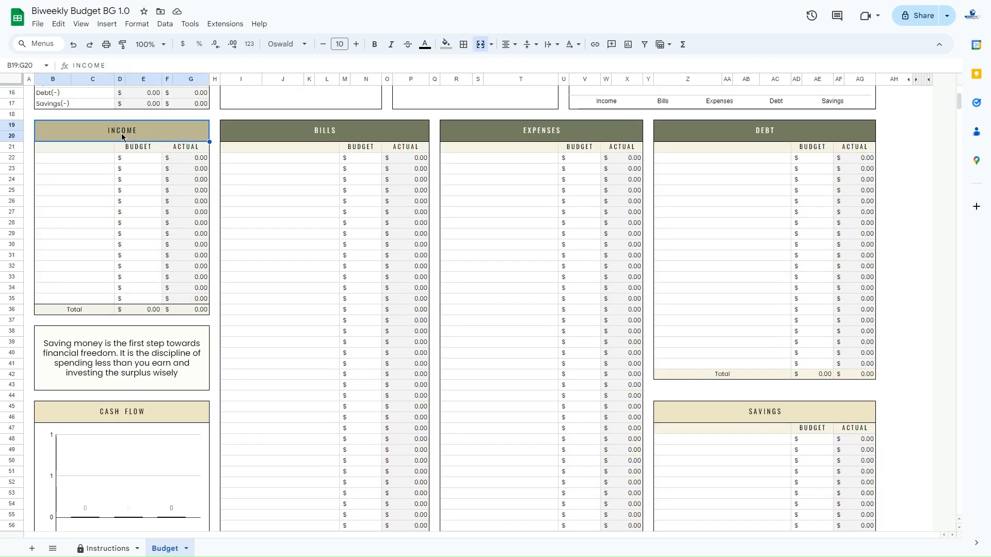
{"action": "left_click", "coordinate": [83, 162]}
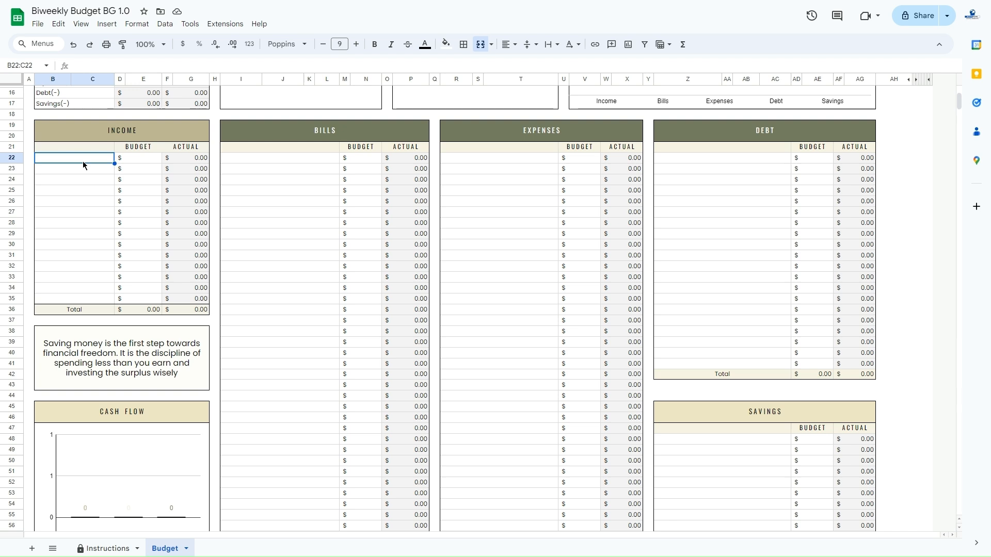
{"action": "left_click_drag", "start_coordinate": [83, 161], "coordinate": [95, 304]}
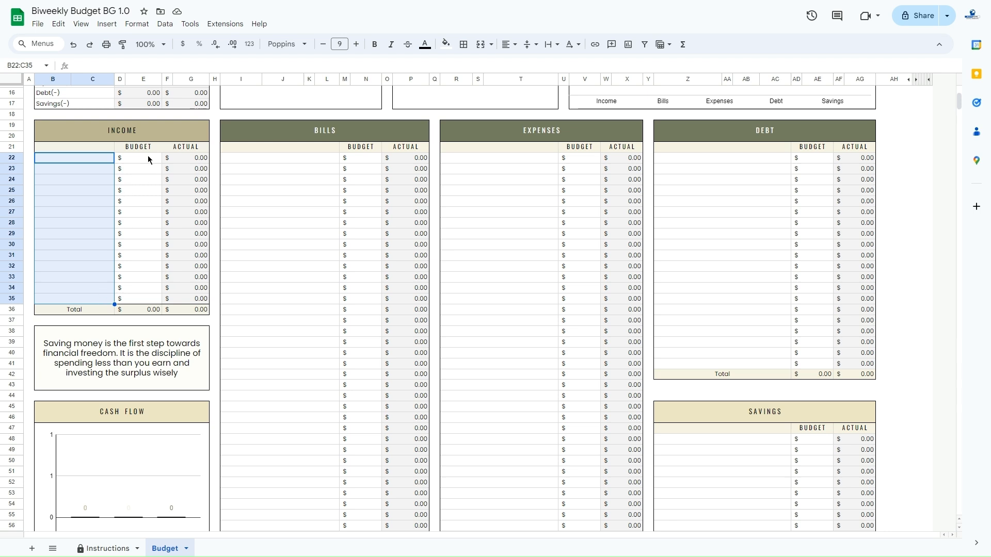
{"action": "left_click", "coordinate": [149, 137]}
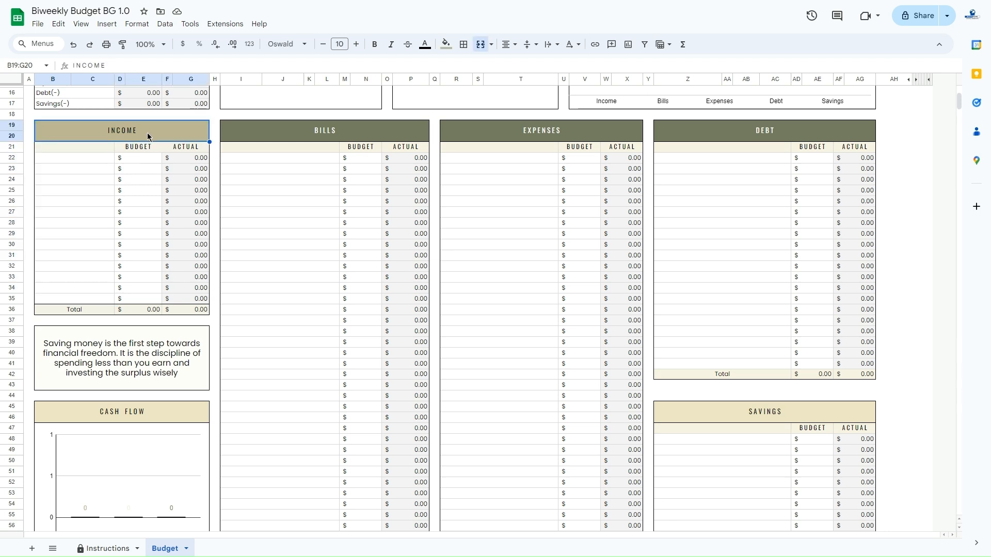
Review the Bills table, its bill name cells from row 22 down and its Budget column
{"action": "left_click", "coordinate": [336, 136]}
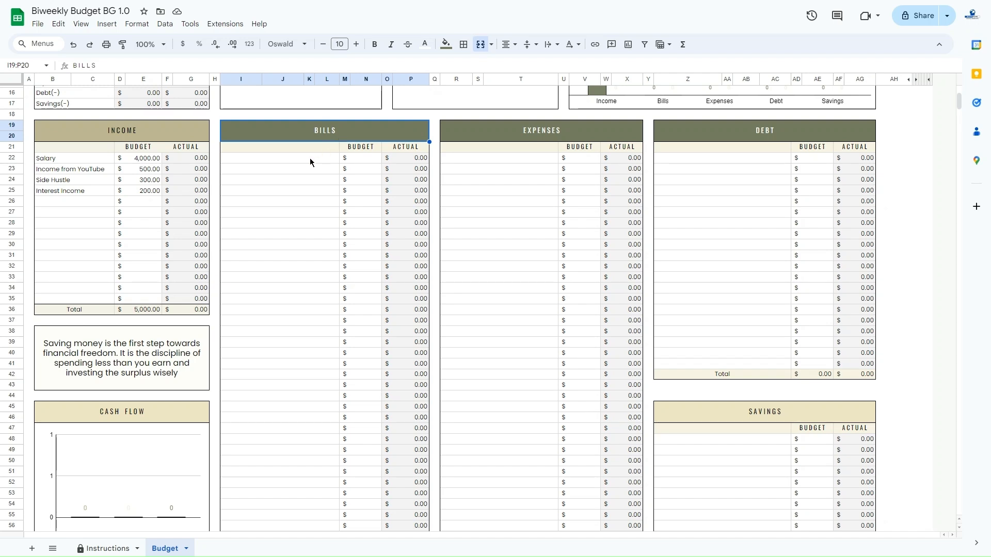
{"action": "left_click_drag", "start_coordinate": [309, 158], "coordinate": [320, 315]}
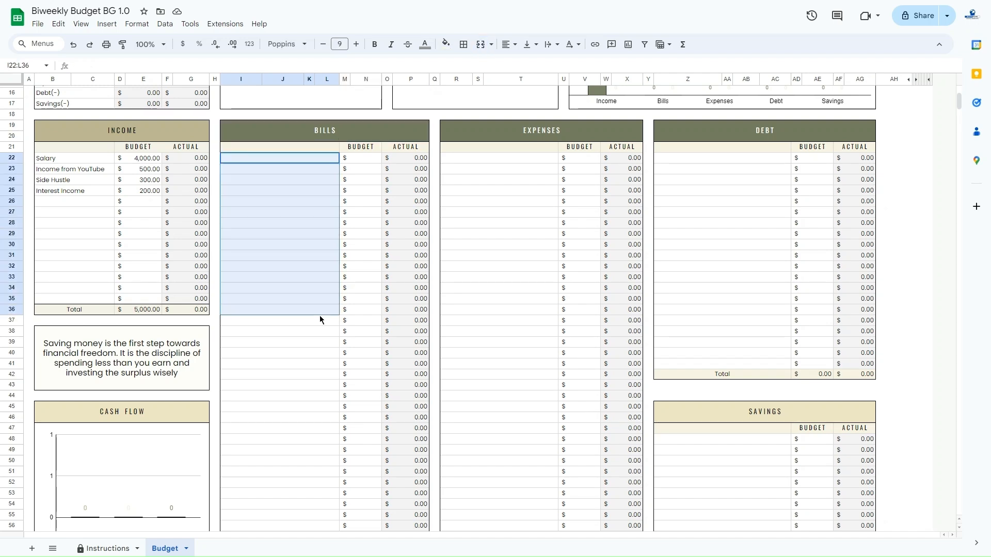
{"action": "left_click", "coordinate": [343, 133]}
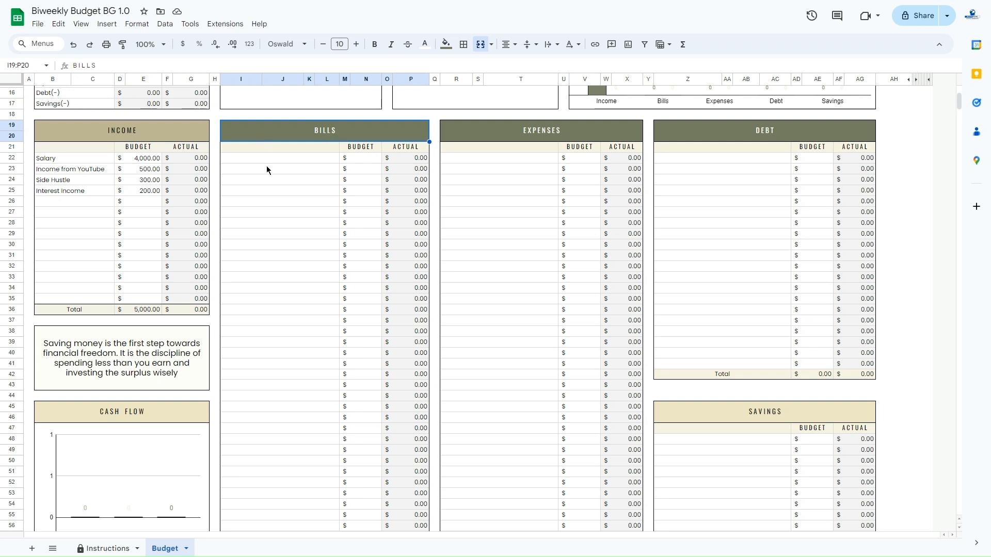
{"action": "left_click_drag", "start_coordinate": [263, 157], "coordinate": [258, 304]}
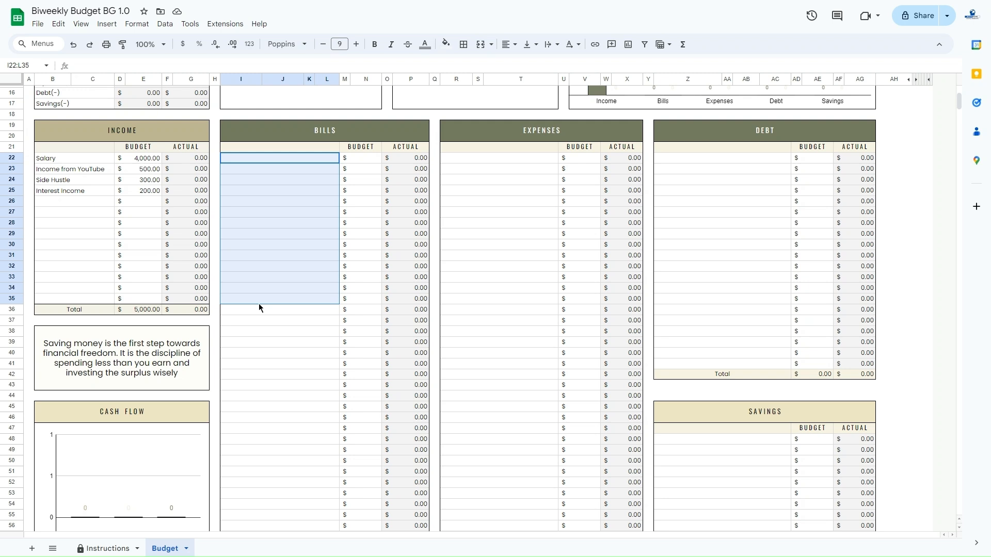
{"action": "left_click", "coordinate": [361, 149]}
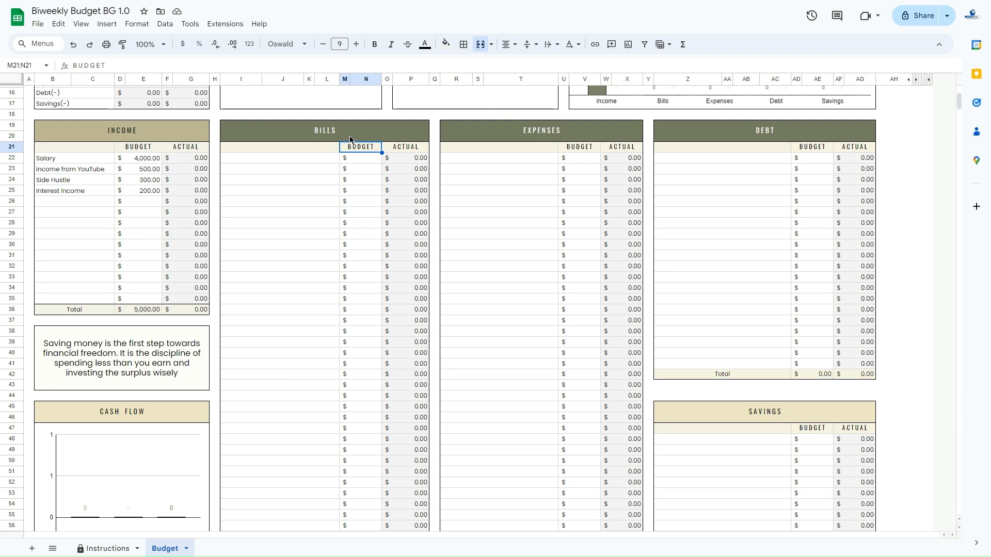
{"action": "left_click", "coordinate": [290, 161]}
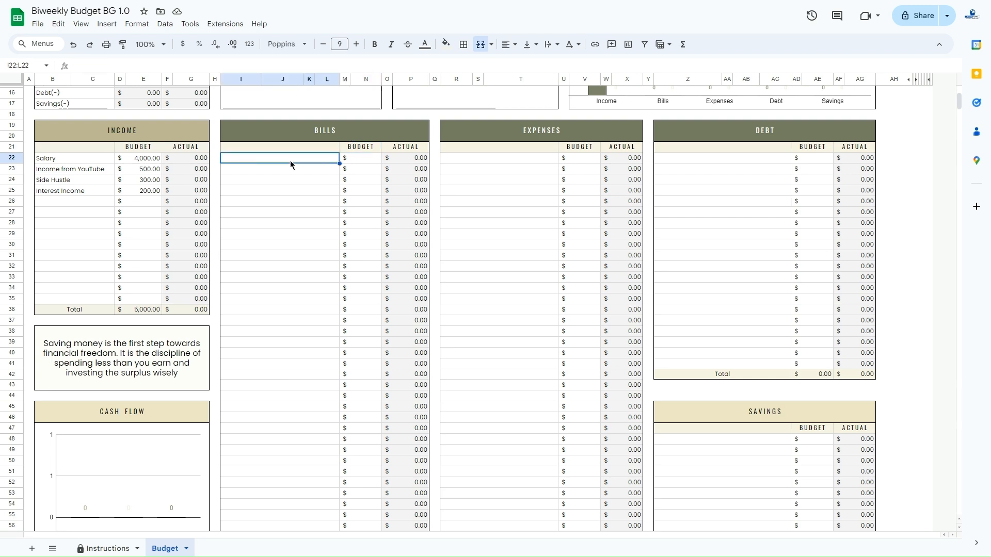
Review the Bills heading, then the Expenses table's heading, category name cells from row 22 down and Budget column
{"action": "left_click", "coordinate": [335, 132]}
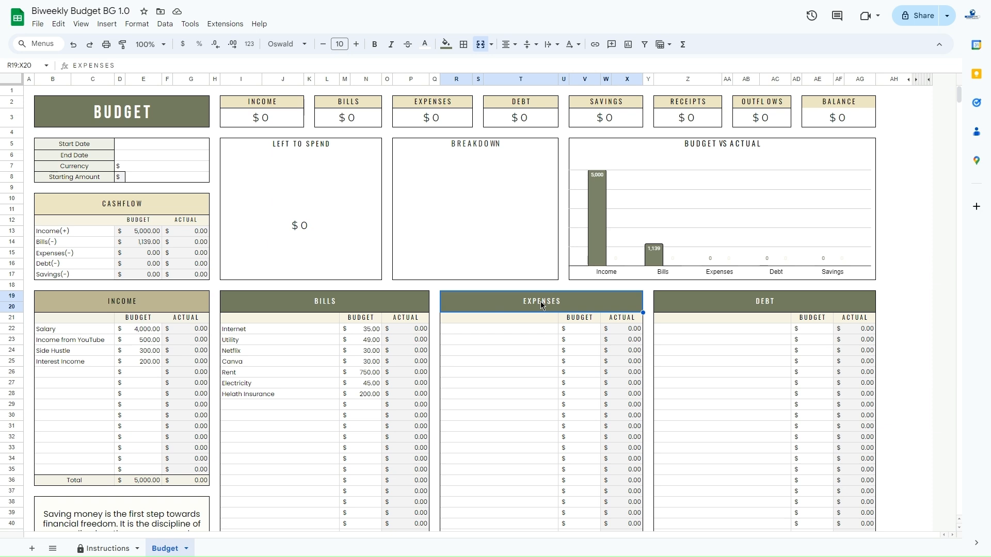
{"action": "left_click_drag", "start_coordinate": [519, 330], "coordinate": [516, 458]}
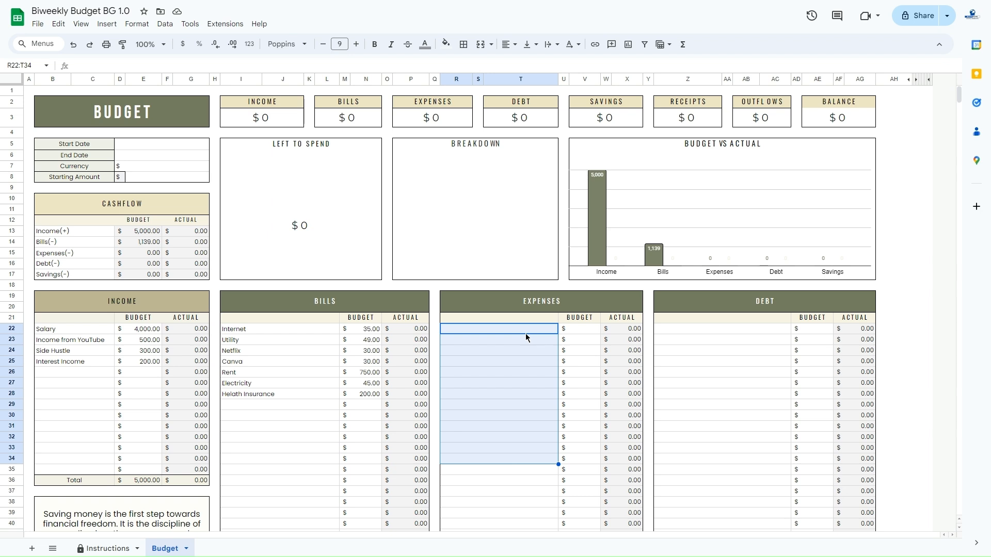
{"action": "left_click", "coordinate": [539, 301]}
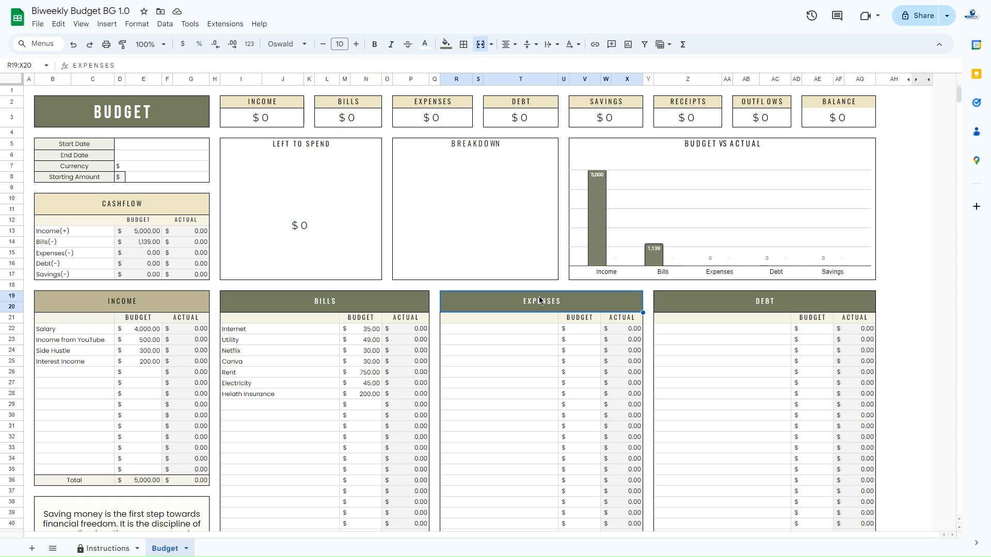
{"action": "left_click_drag", "start_coordinate": [524, 332], "coordinate": [521, 432]}
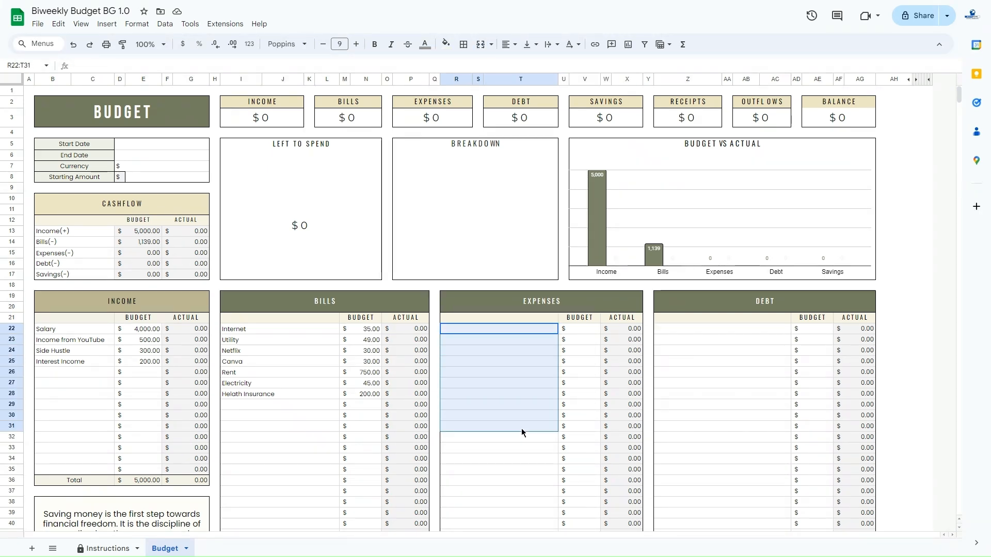
{"action": "left_click", "coordinate": [584, 320]}
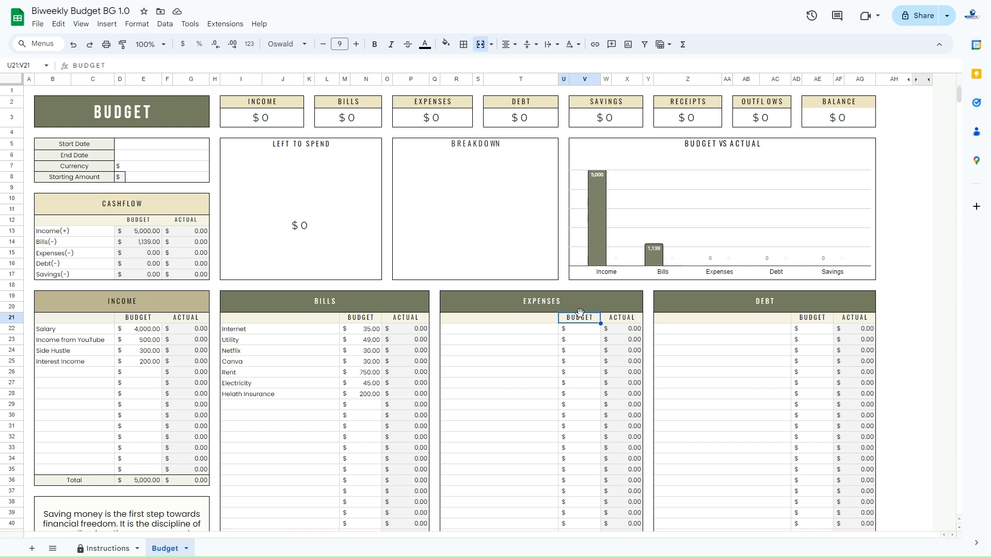
{"action": "left_click", "coordinate": [564, 310]}
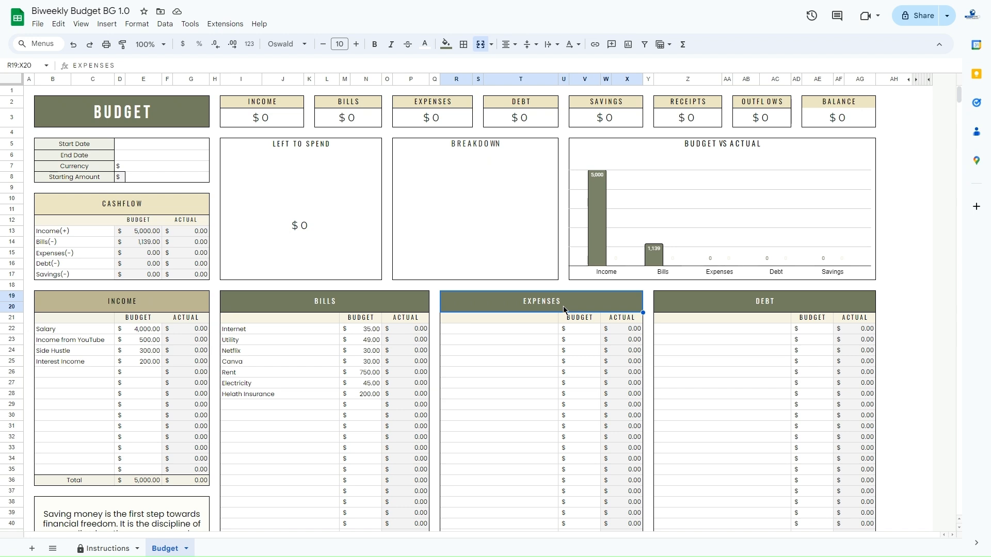
{"action": "left_click_drag", "start_coordinate": [528, 333], "coordinate": [516, 527]}
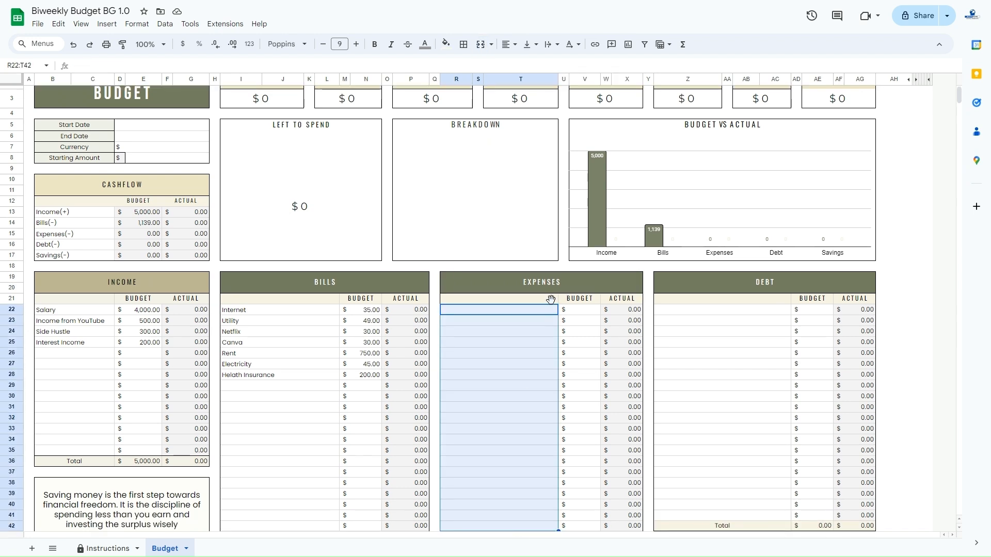
{"action": "left_click", "coordinate": [557, 287]}
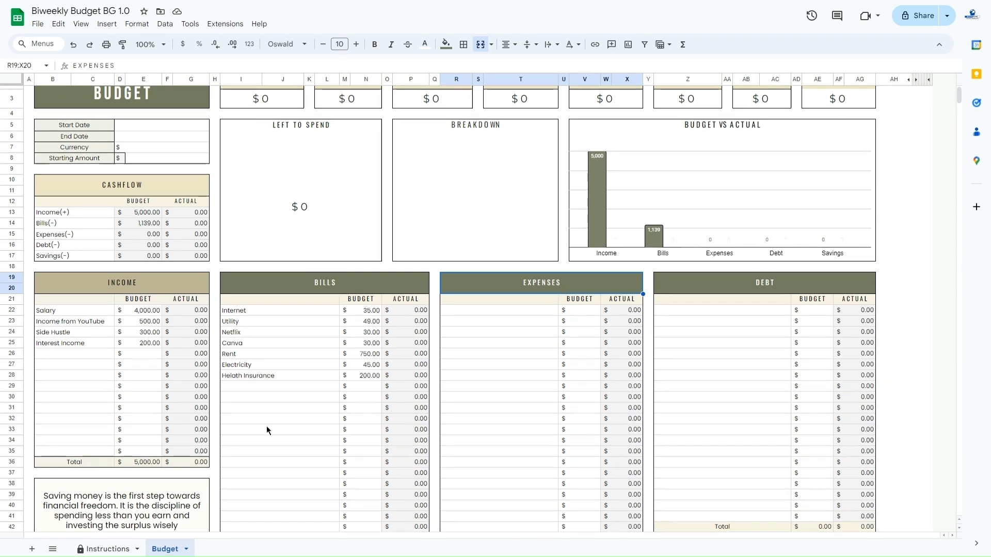
Review the Debt table's heading, its debt name cells in rows 22 to 41 and its Budget column
{"action": "left_click", "coordinate": [754, 287]}
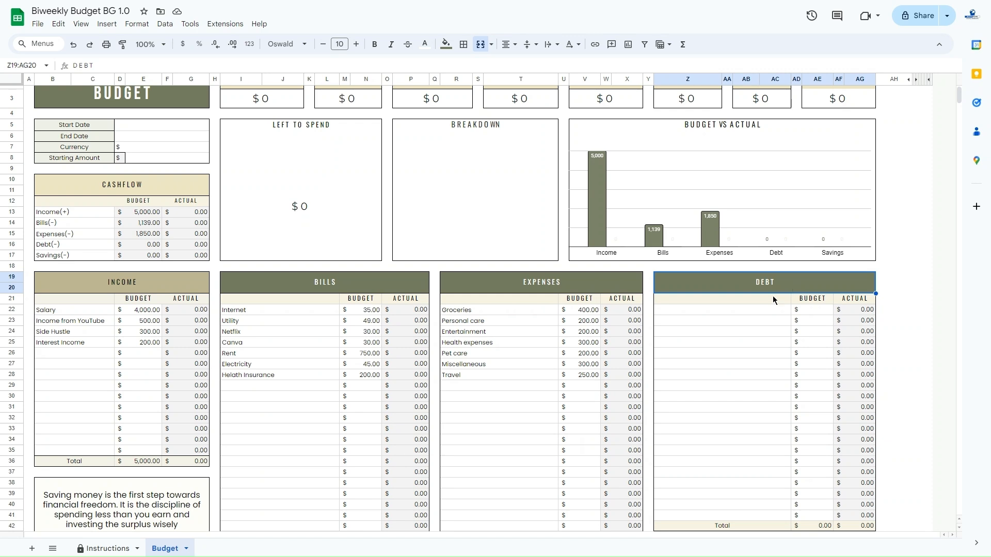
{"action": "left_click_drag", "start_coordinate": [741, 315], "coordinate": [755, 516]}
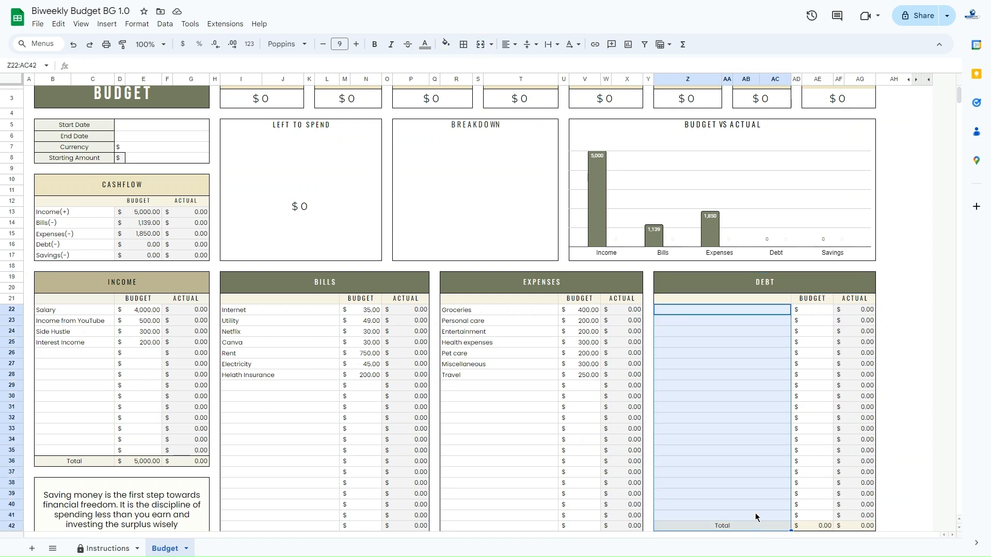
{"action": "left_click", "coordinate": [754, 288]}
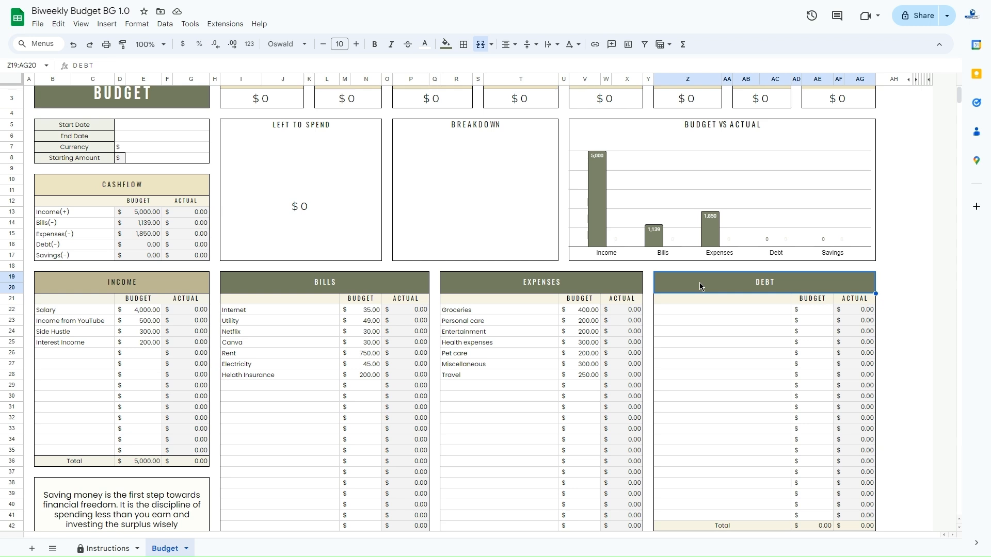
{"action": "left_click_drag", "start_coordinate": [736, 310], "coordinate": [732, 438]}
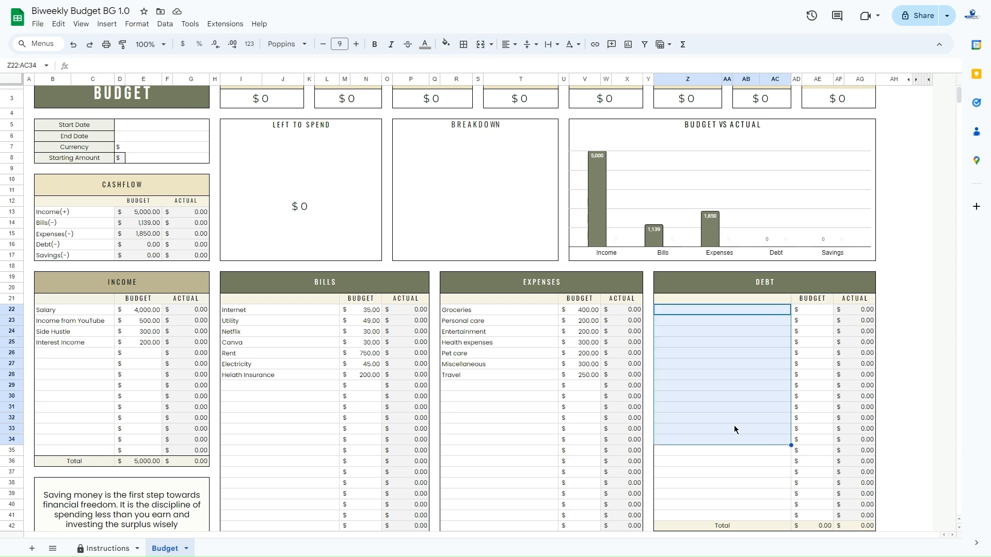
{"action": "left_click", "coordinate": [823, 301]}
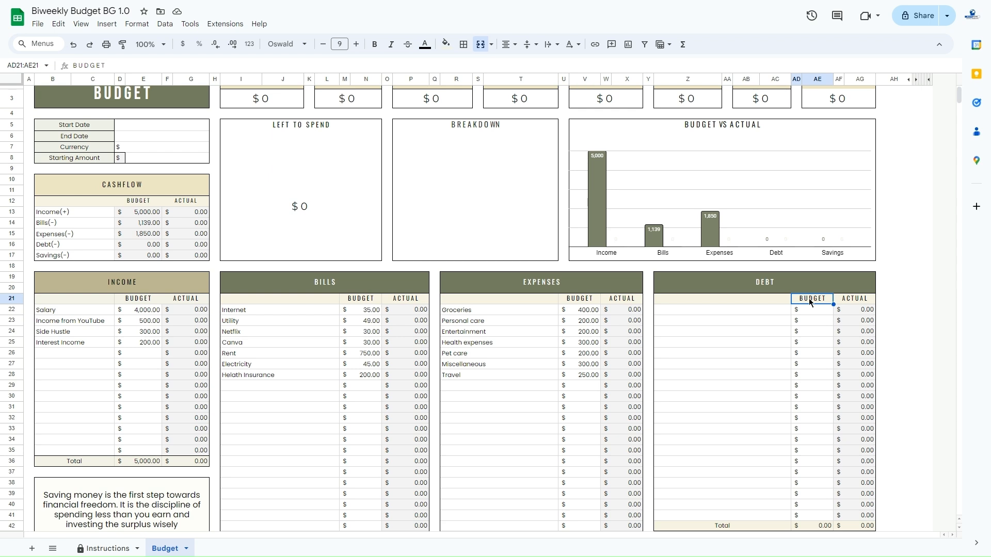
{"action": "left_click_drag", "start_coordinate": [748, 316], "coordinate": [757, 515]}
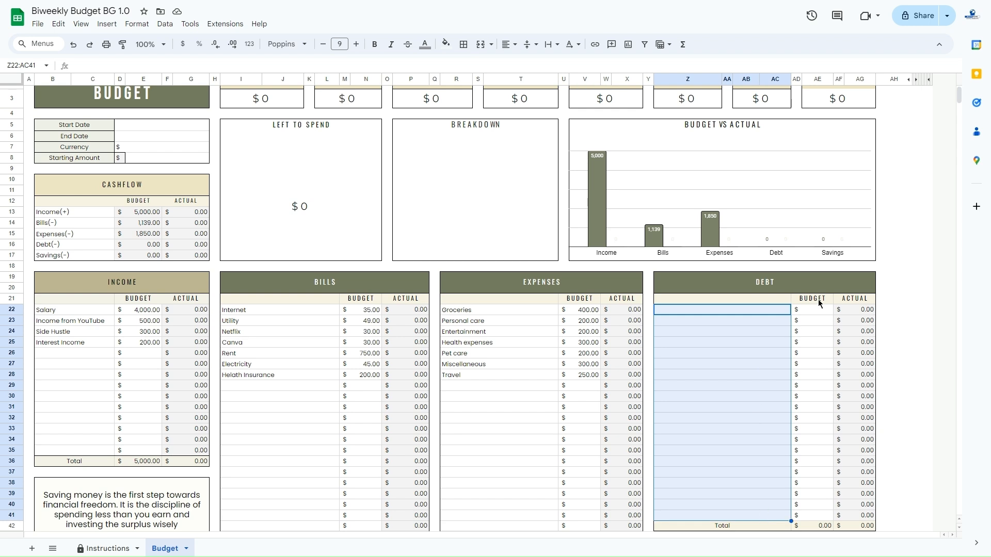
{"action": "left_click", "coordinate": [802, 282]}
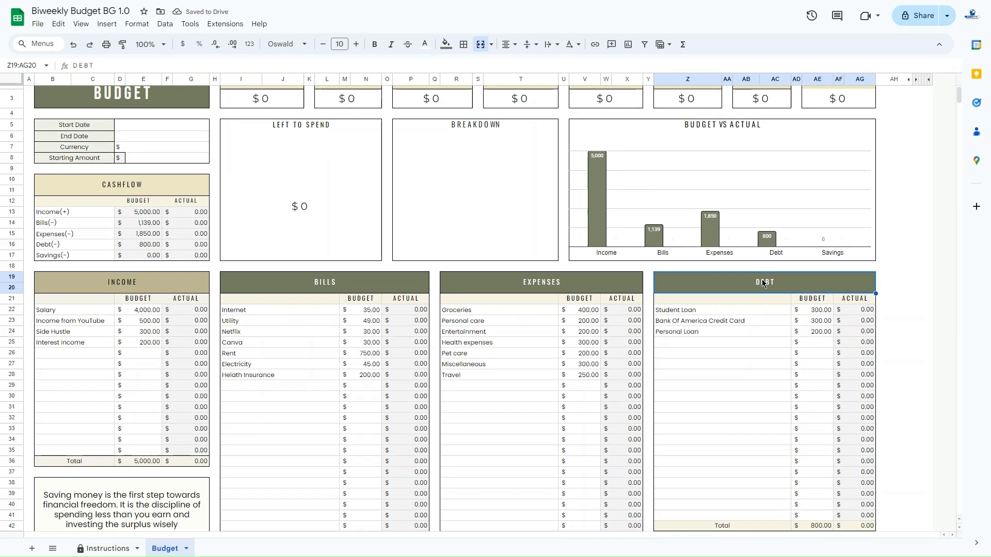
Review the Savings table's heading and its savings name cells in rows 48 to 63
{"action": "scroll", "coordinate": [763, 283], "scroll_direction": "down", "scroll_amount": 5}
{"action": "left_click", "coordinate": [728, 261]}
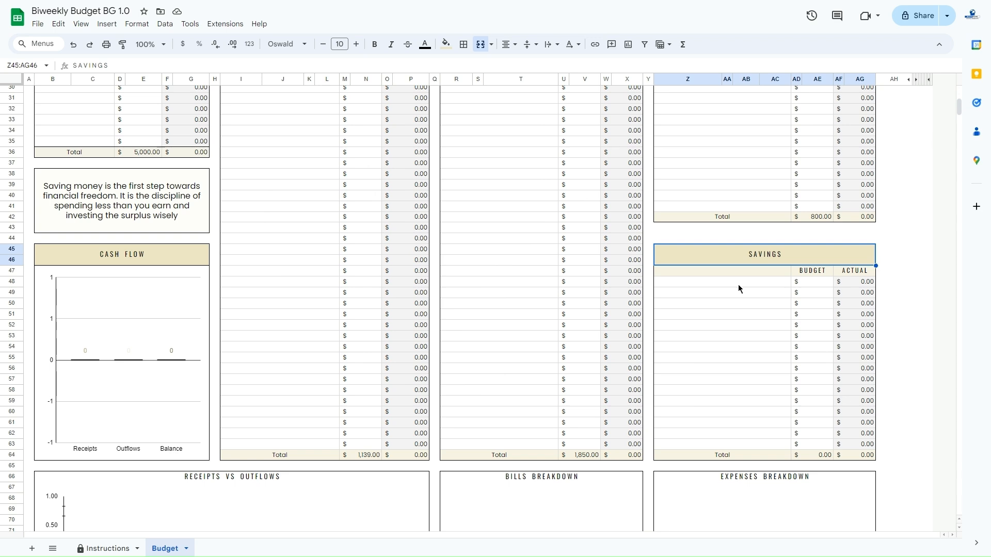
{"action": "left_click", "coordinate": [739, 284]}
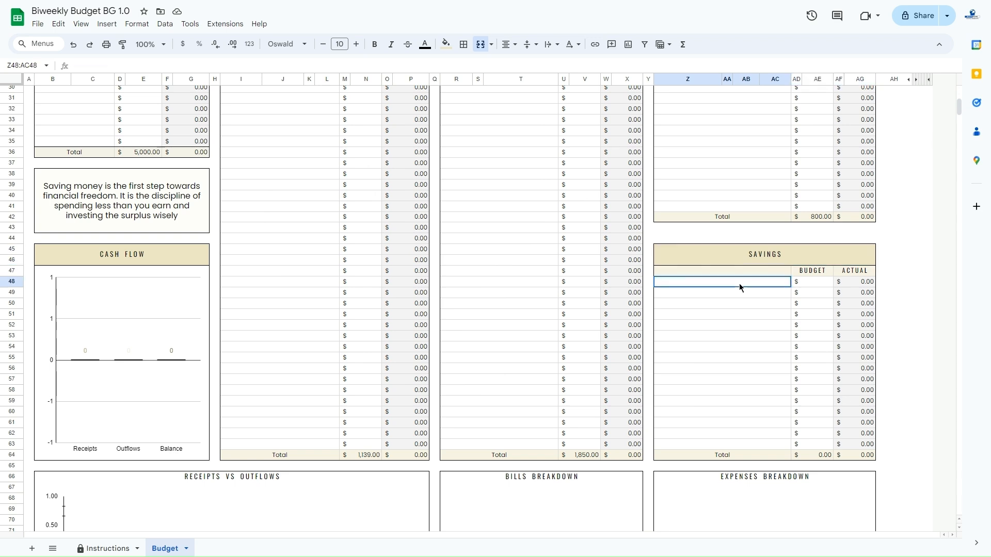
{"action": "left_click_drag", "start_coordinate": [739, 283], "coordinate": [743, 443]}
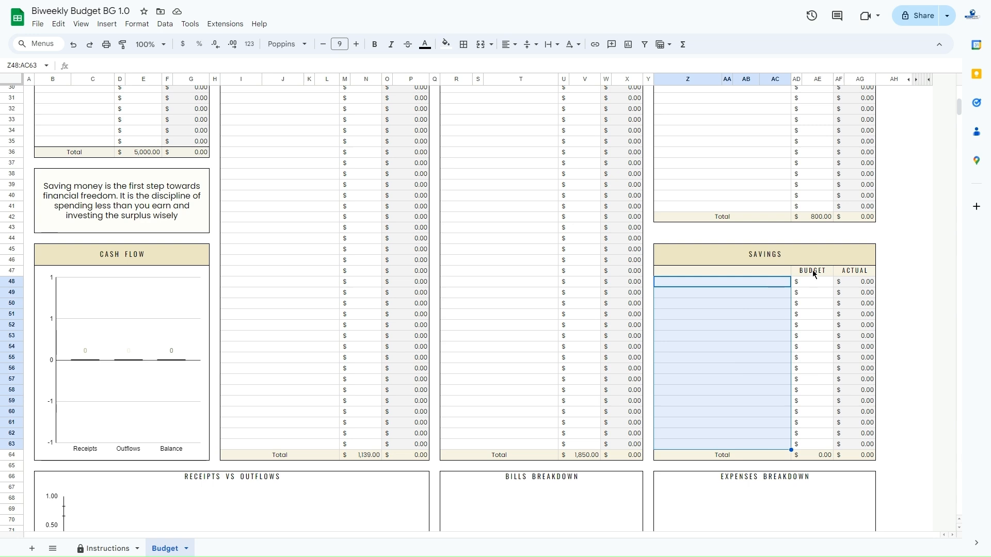
{"action": "left_click", "coordinate": [778, 253]}
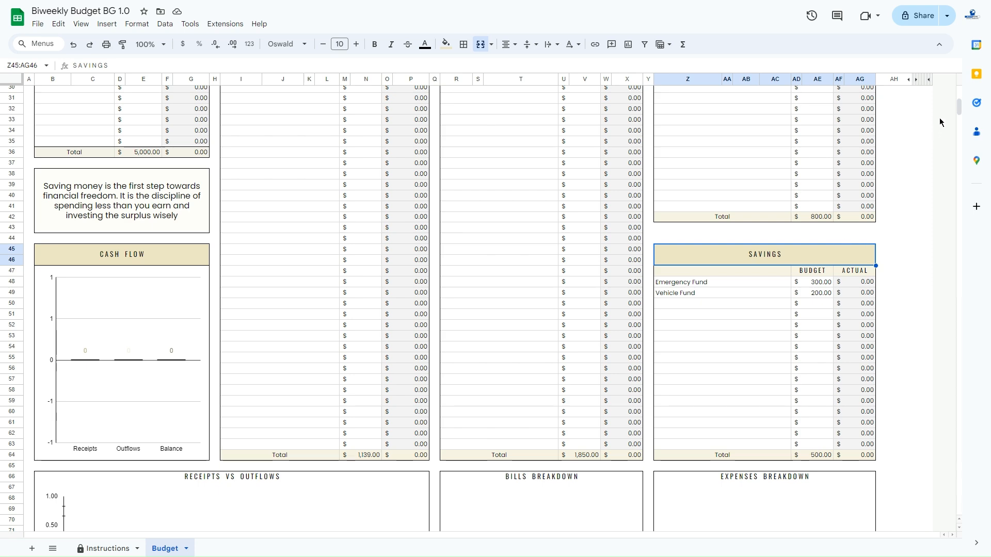
Rename the Budget sheet as Template and duplicate it
{"action": "left_click_drag", "start_coordinate": [958, 109], "coordinate": [961, 105]}
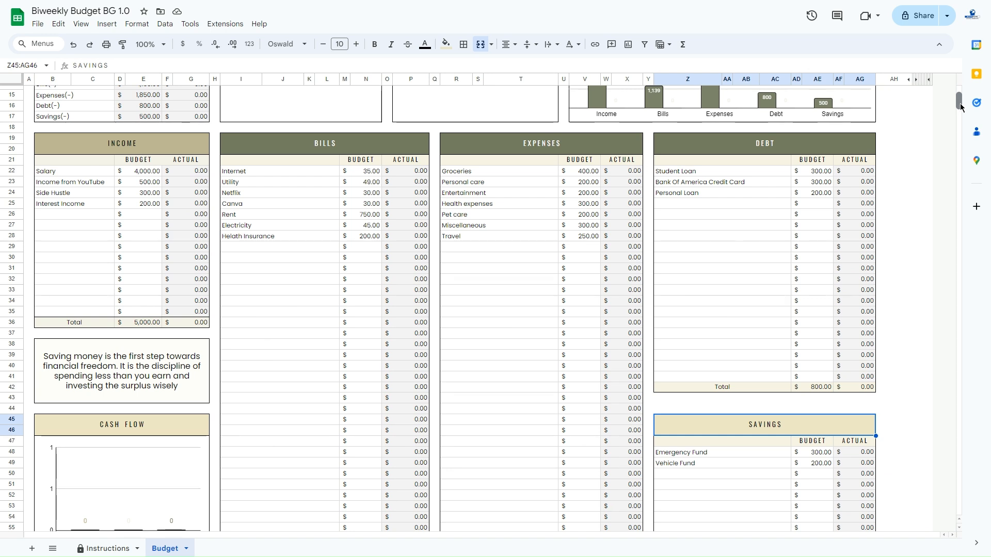
{"action": "left_click_drag", "start_coordinate": [961, 105], "coordinate": [958, 100]}
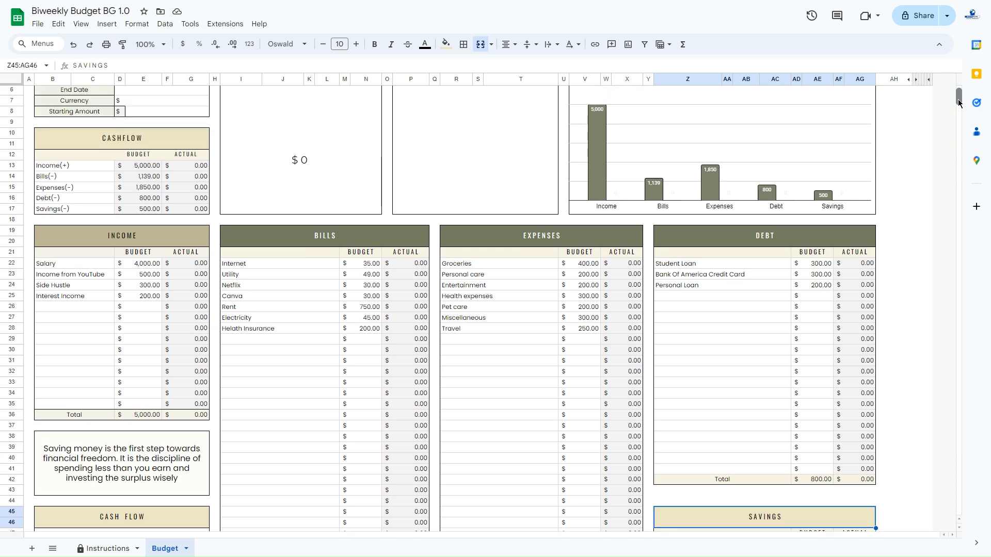
{"action": "left_click_drag", "start_coordinate": [959, 103], "coordinate": [958, 106]}
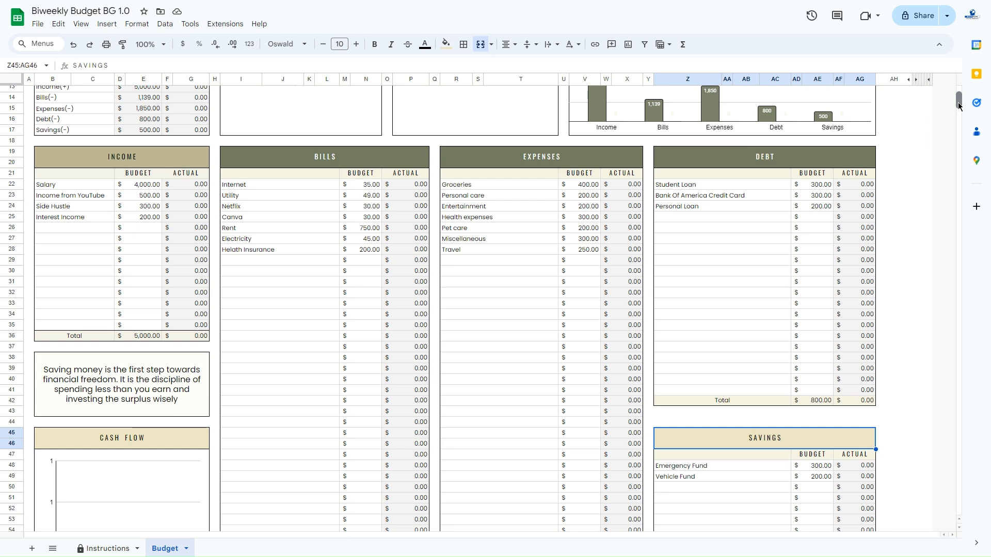
{"action": "right_click", "coordinate": [168, 551]}
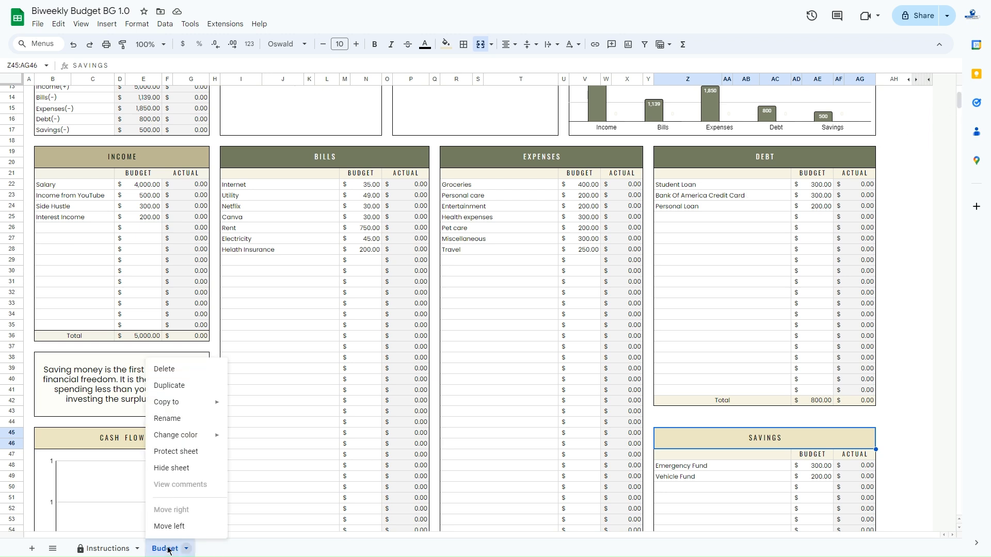
{"action": "left_click", "coordinate": [170, 419]}
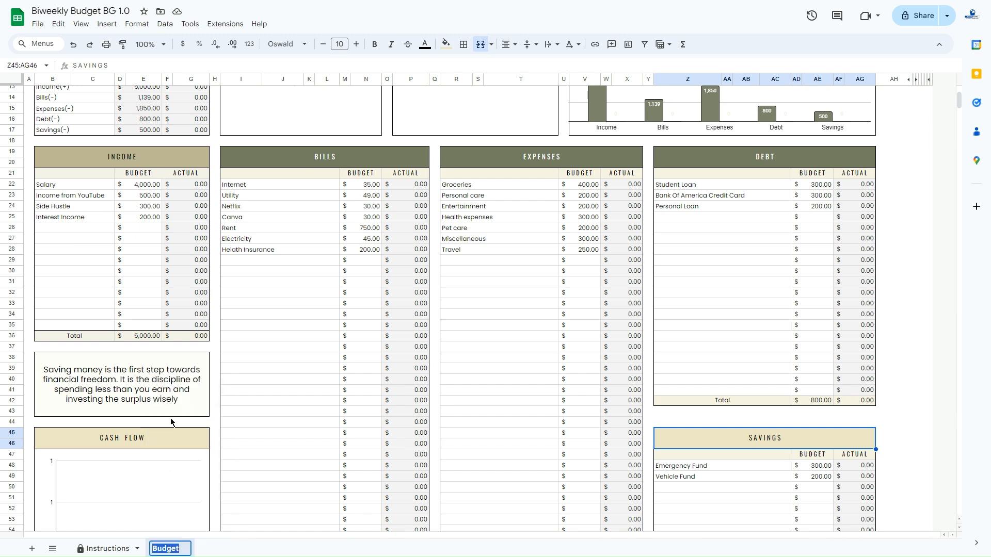
{"action": "type", "text": "Template"}
{"action": "key", "text": "Return"}
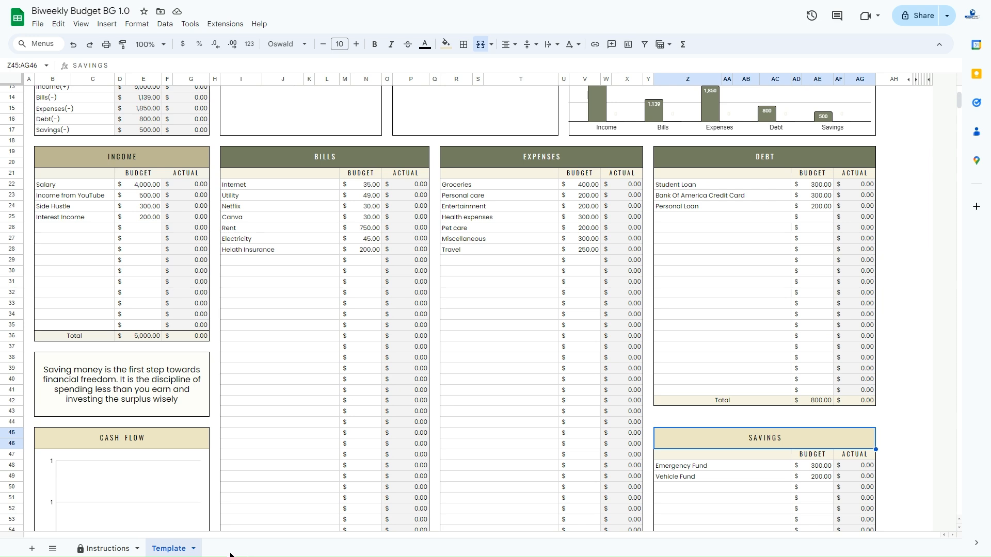
{"action": "right_click", "coordinate": [173, 550]}
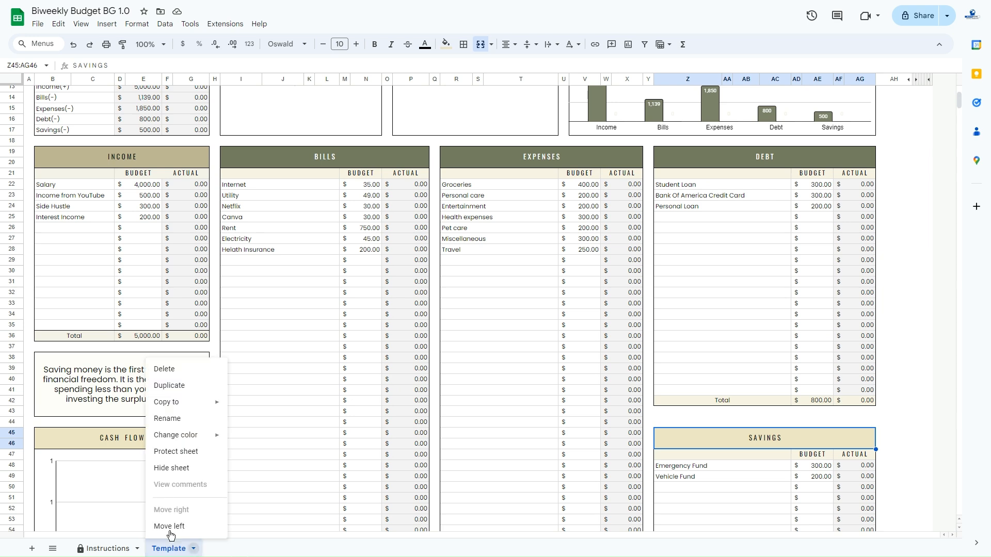
{"action": "left_click", "coordinate": [176, 390]}
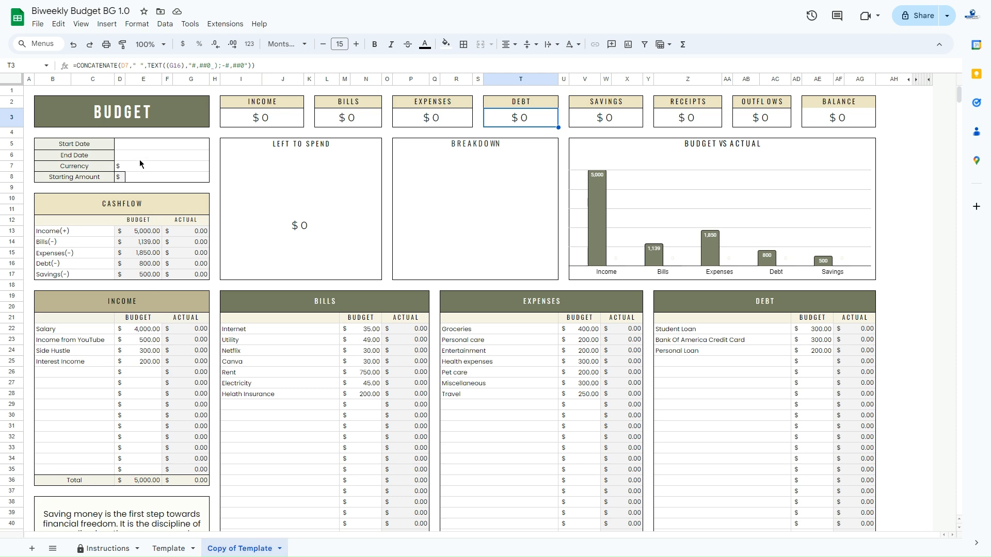
Set the Start Date to 7/1/2024 and the End Date to 7/15/2024 on the copy of the Template sheet
{"action": "left_click", "coordinate": [171, 144]}
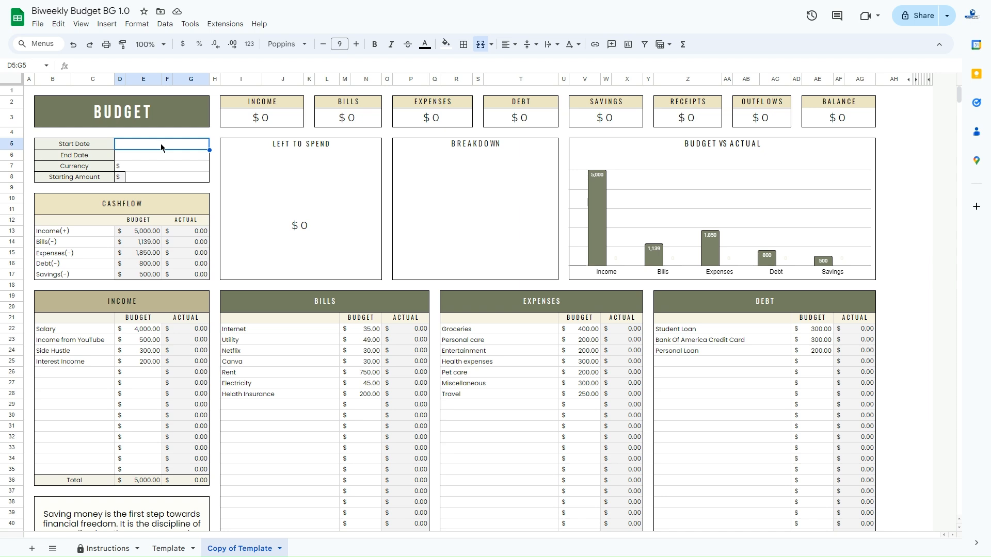
{"action": "double_click", "coordinate": [160, 144]}
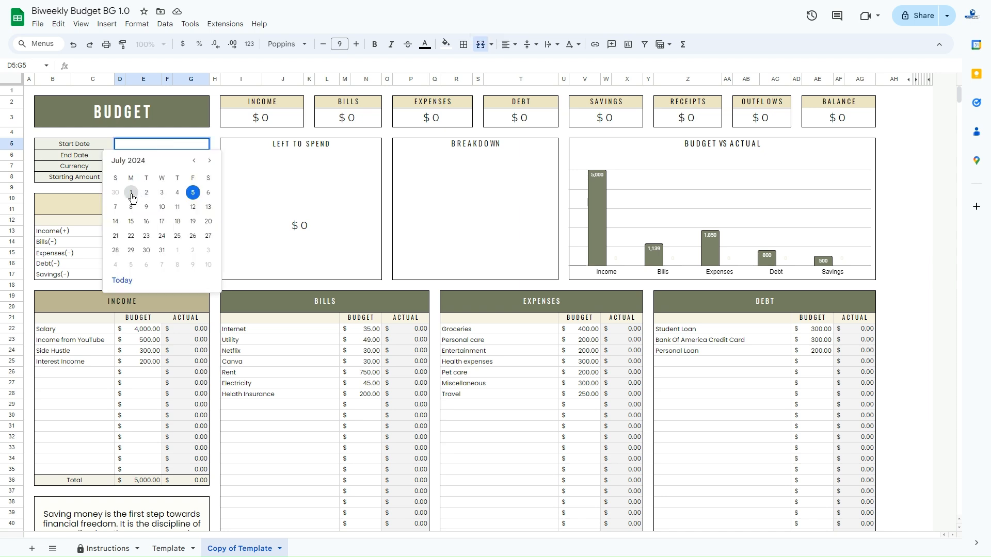
{"action": "left_click", "coordinate": [131, 193]}
{"action": "double_click", "coordinate": [153, 154]}
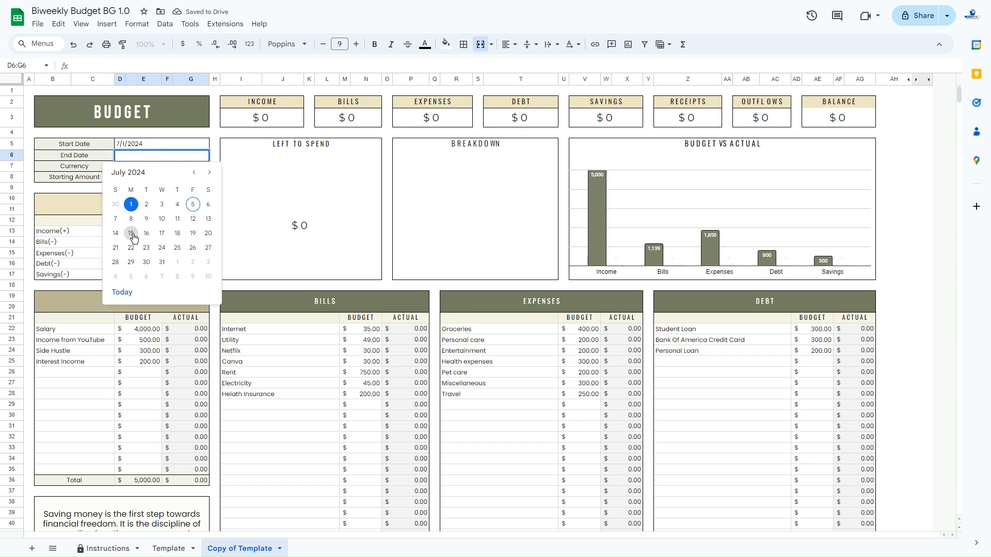
{"action": "left_click", "coordinate": [131, 235]}
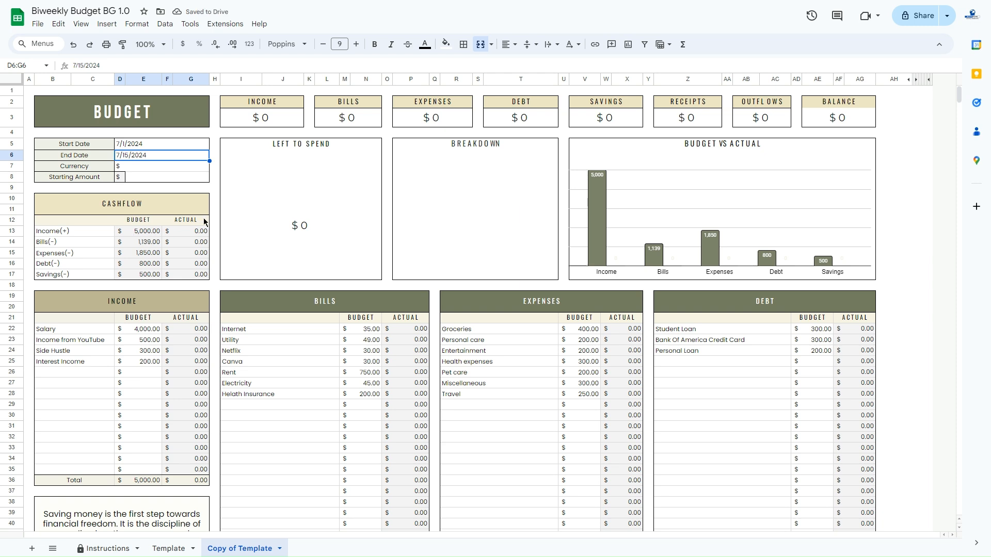
Rename the copied Template sheet as July 2024 1st
{"action": "right_click", "coordinate": [240, 553]}
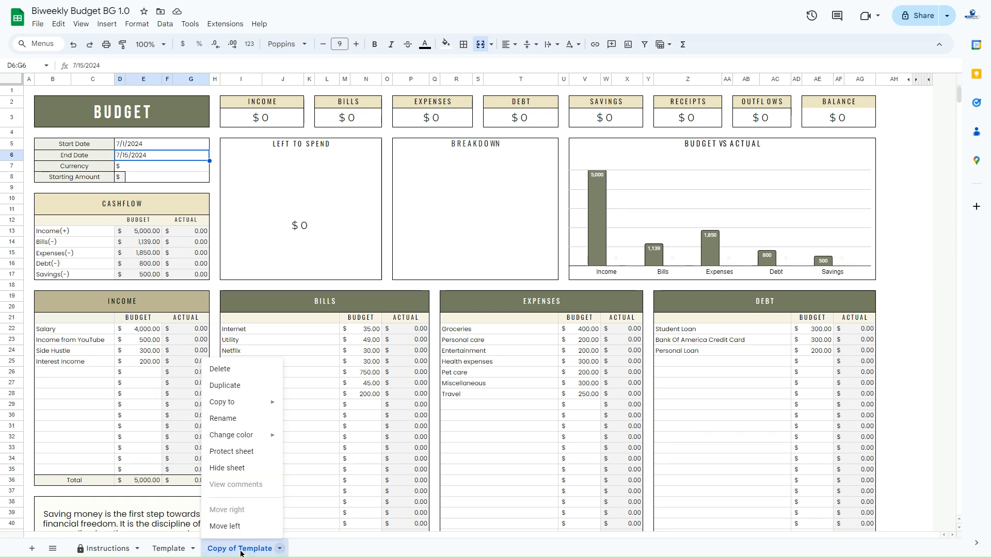
{"action": "left_click", "coordinate": [234, 426]}
{"action": "type", "text": "Ju"}
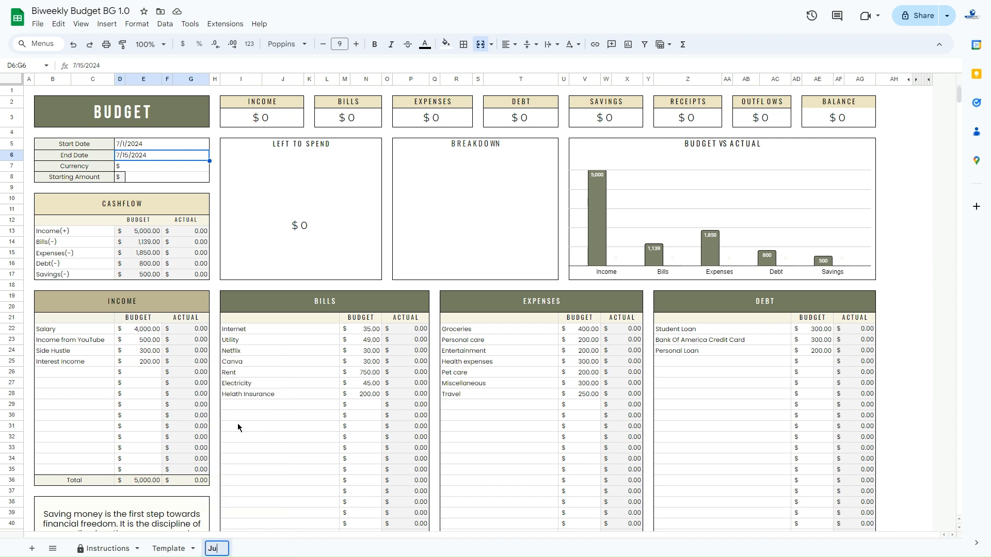
{"action": "type", "text": "ly 2024 1"}
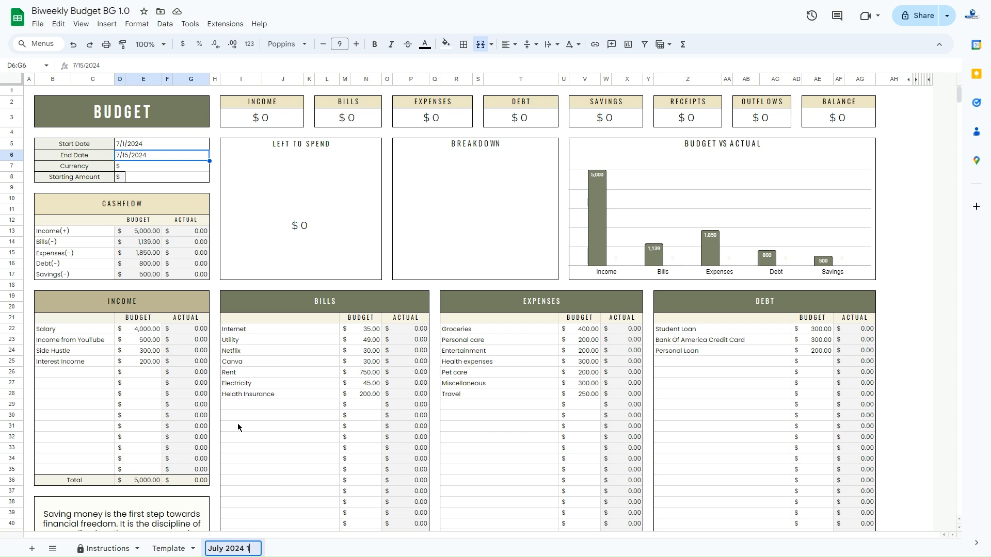
{"action": "type", "text": "st"}
{"action": "key", "text": "Return"}
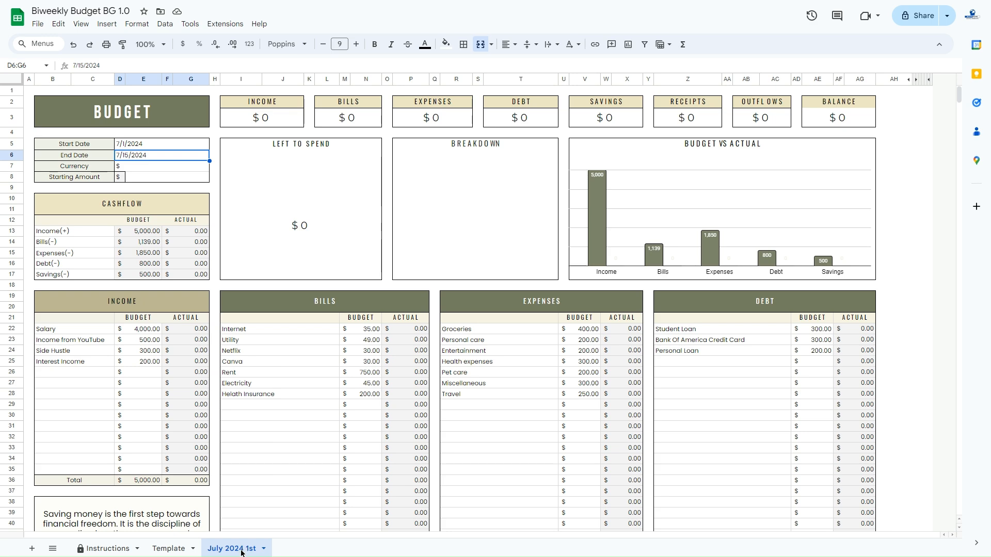
Begin the first Transactions entry in row 84 with the date 7/2/2024 and the type Income
{"action": "left_click_drag", "start_coordinate": [960, 94], "coordinate": [961, 124]}
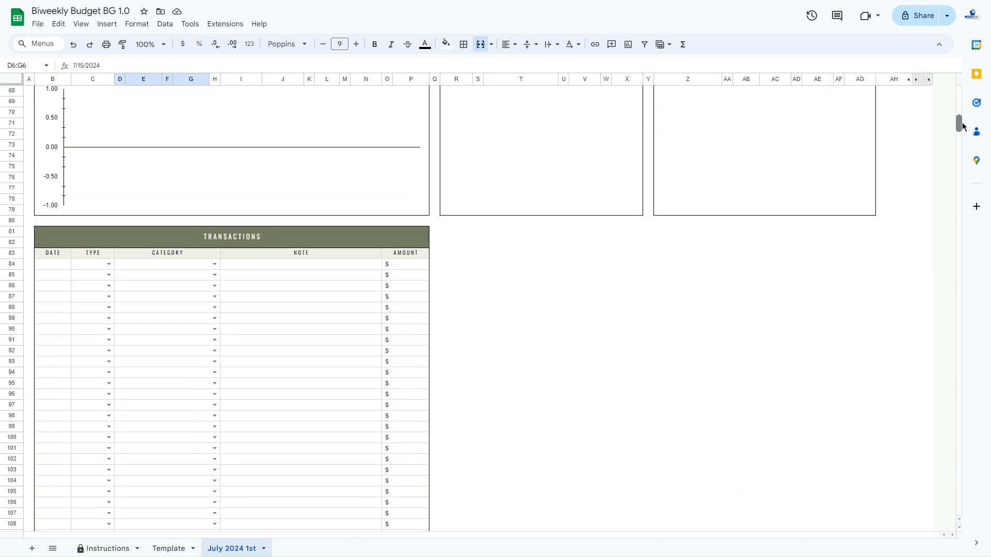
{"action": "left_click", "coordinate": [156, 239]}
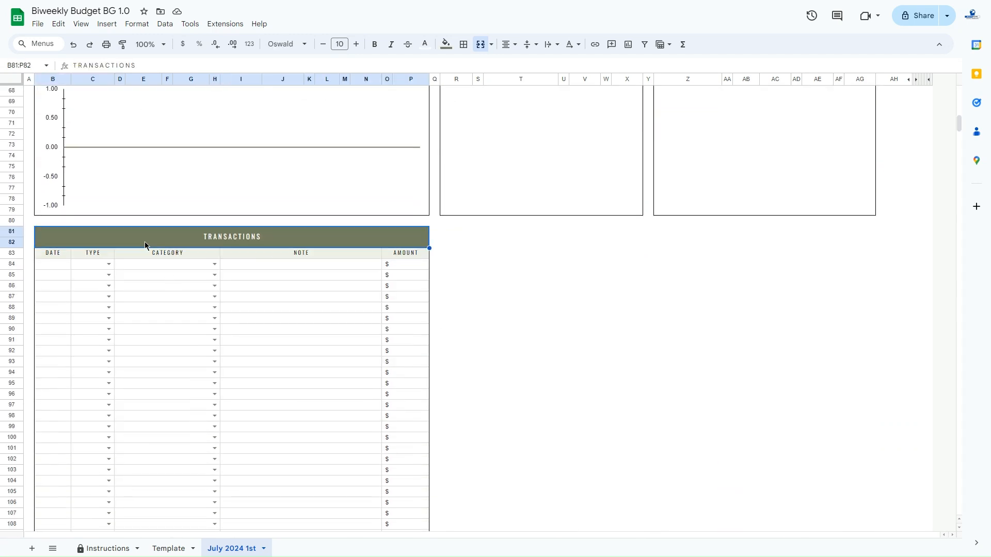
{"action": "double_click", "coordinate": [53, 265]}
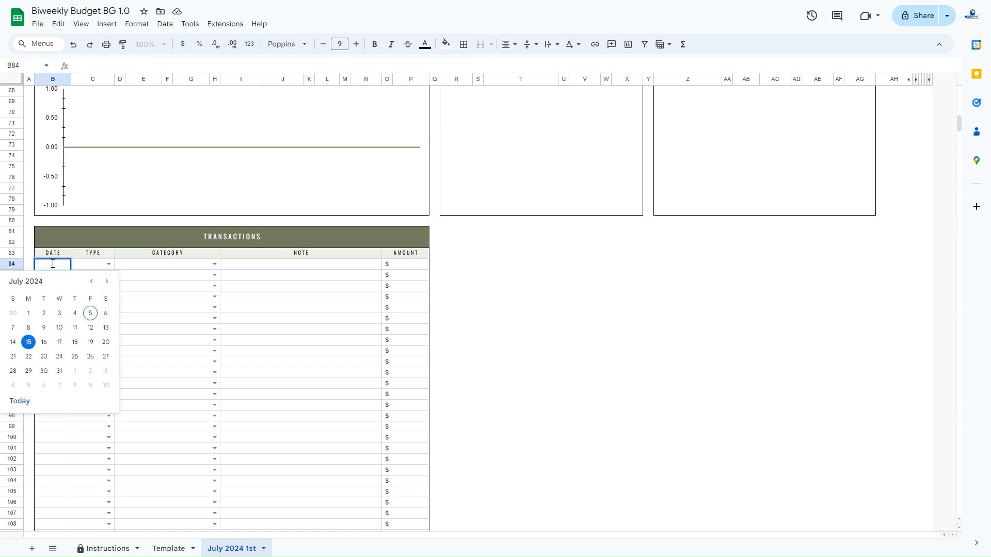
{"action": "left_click", "coordinate": [44, 313]}
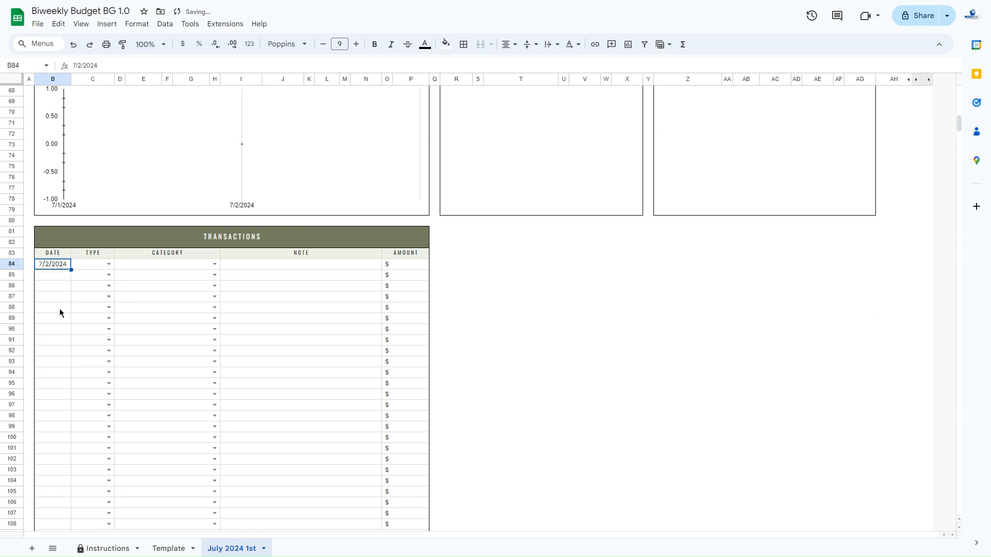
{"action": "left_click", "coordinate": [109, 265]}
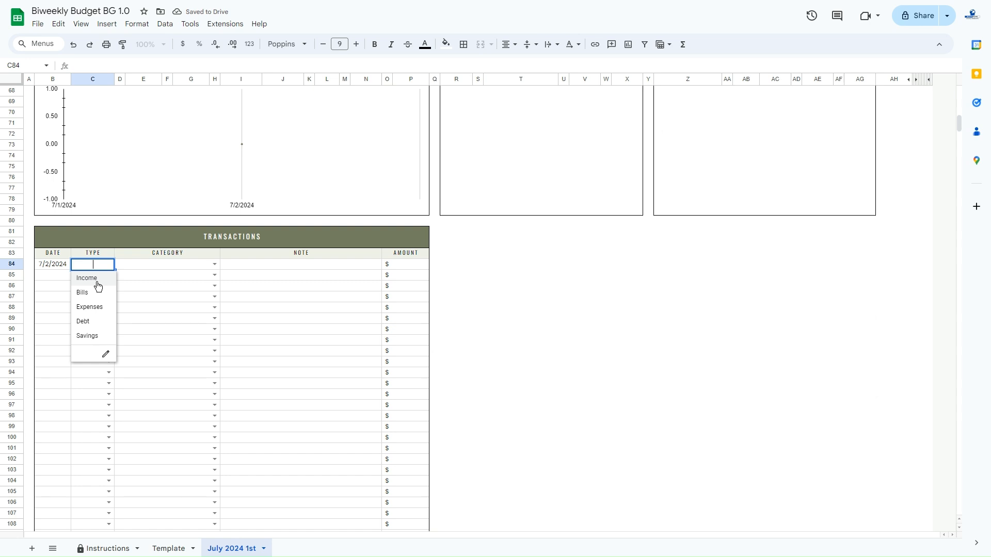
{"action": "left_click", "coordinate": [87, 279]}
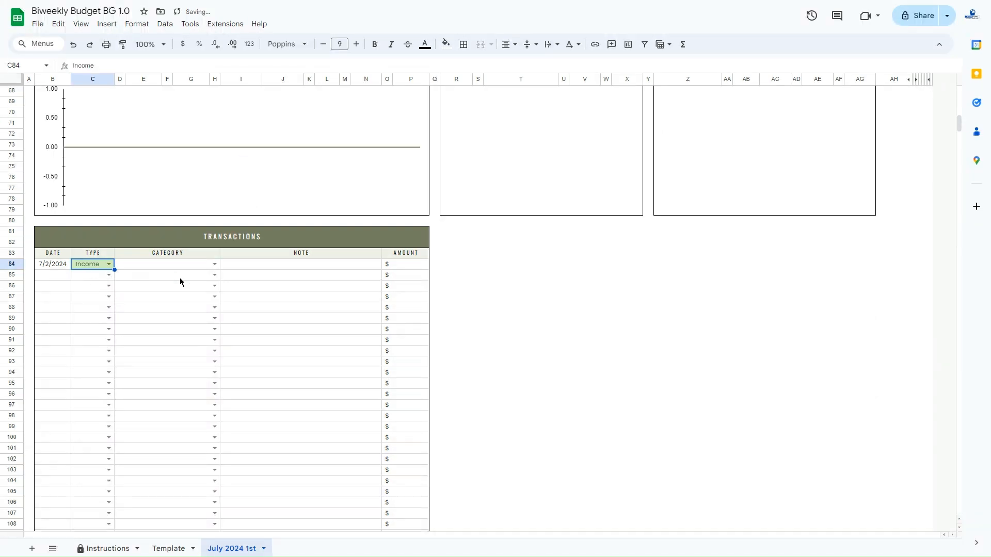
Set the category of the row 84 transaction to Salary and its amount to 3000
{"action": "left_click", "coordinate": [215, 265]}
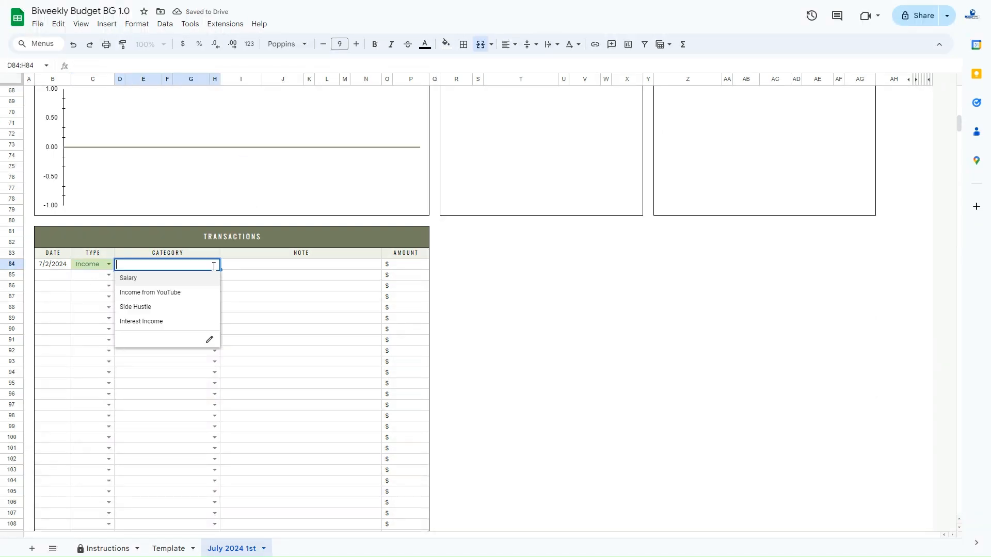
{"action": "left_click", "coordinate": [151, 279]}
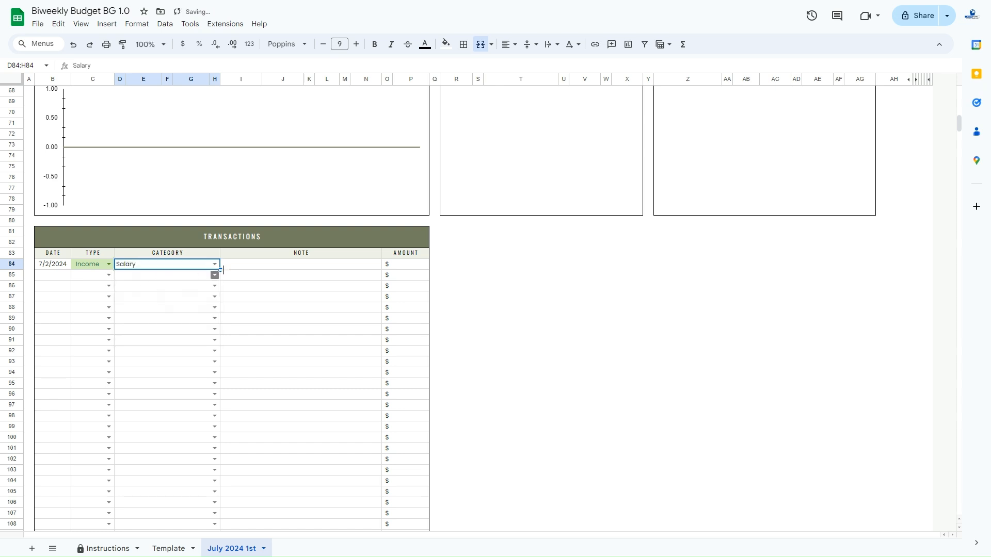
{"action": "left_click", "coordinate": [424, 268]}
{"action": "type", "text": "3000"}
{"action": "key", "text": "Return"}
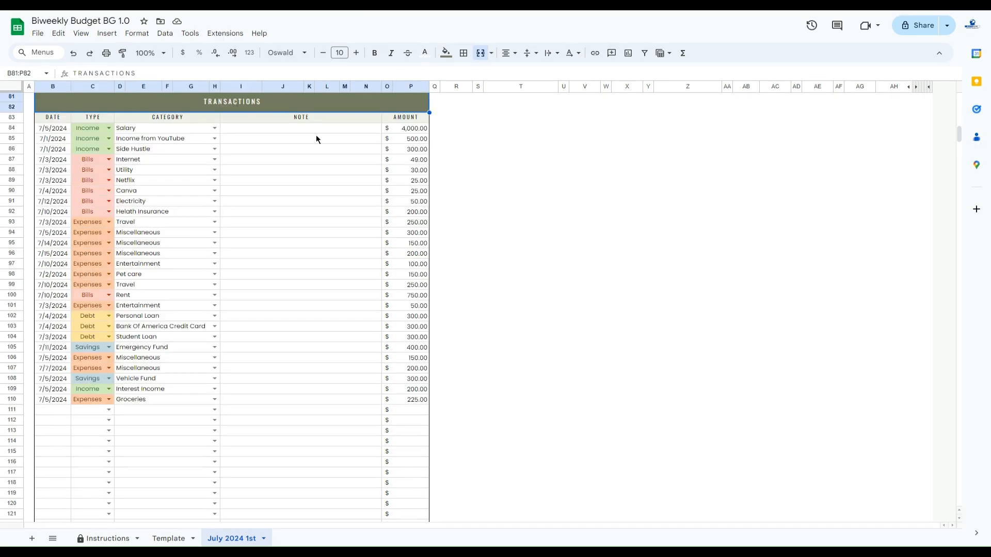
Compare the budget tables' Actual columns with the logged transactions, checking the Miscellaneous entries in rows 94 to 96 against the Miscellaneous row under Expenses
{"action": "left_click_drag", "start_coordinate": [959, 135], "coordinate": [962, 110]}
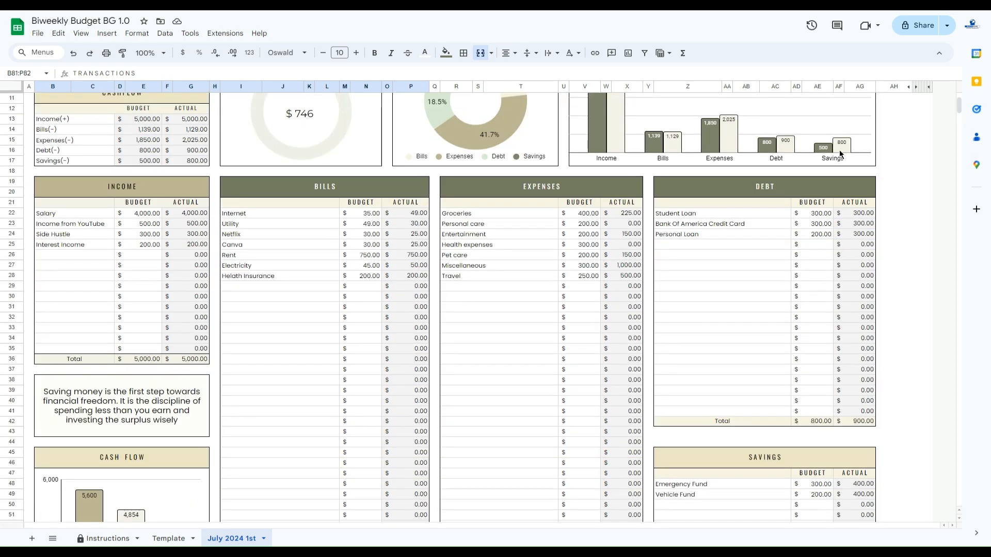
{"action": "left_click", "coordinate": [417, 203]}
{"action": "left_click", "coordinate": [175, 190]}
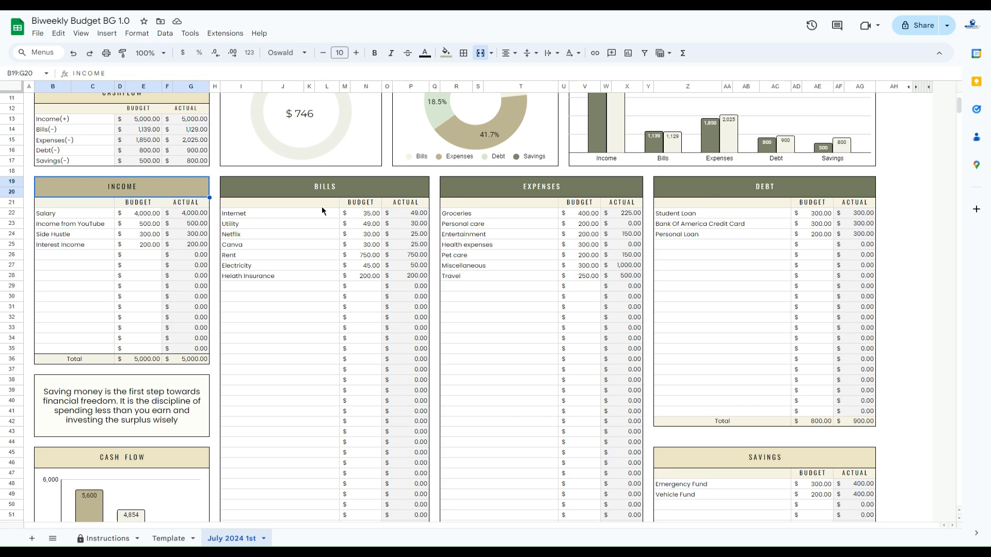
{"action": "scroll", "coordinate": [585, 216], "scroll_direction": "down", "scroll_amount": 15}
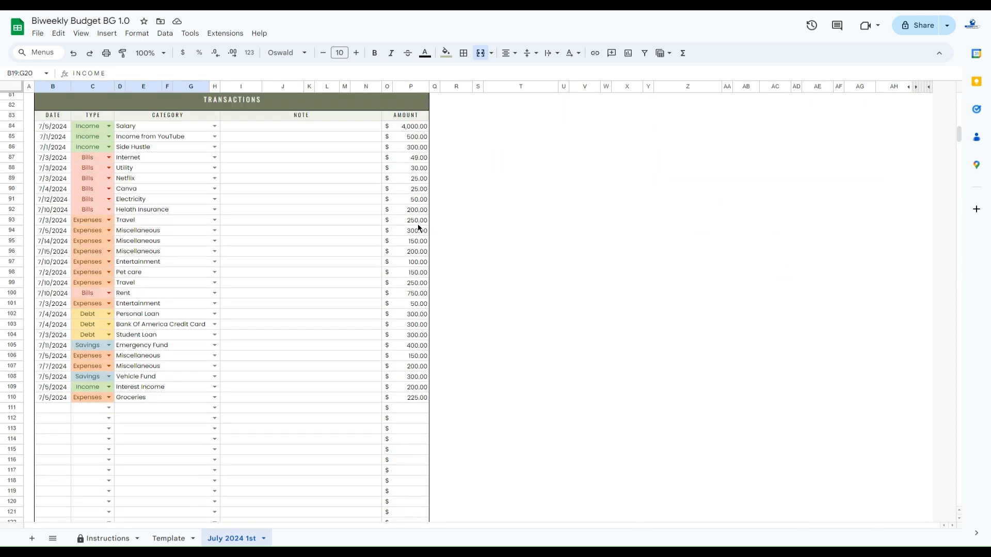
{"action": "left_click", "coordinate": [161, 231]}
{"action": "left_click_drag", "start_coordinate": [160, 247], "coordinate": [159, 255]}
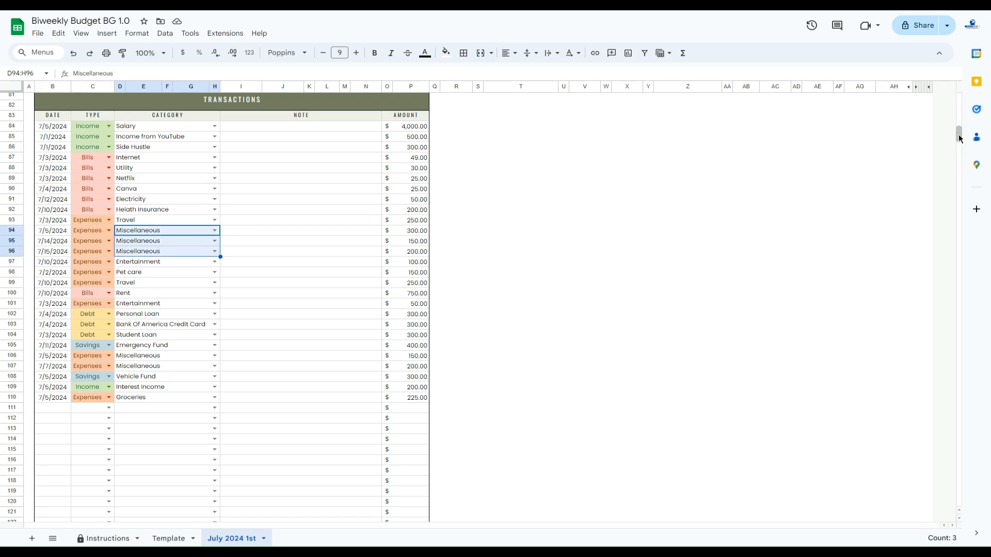
{"action": "left_click_drag", "start_coordinate": [957, 137], "coordinate": [958, 101]}
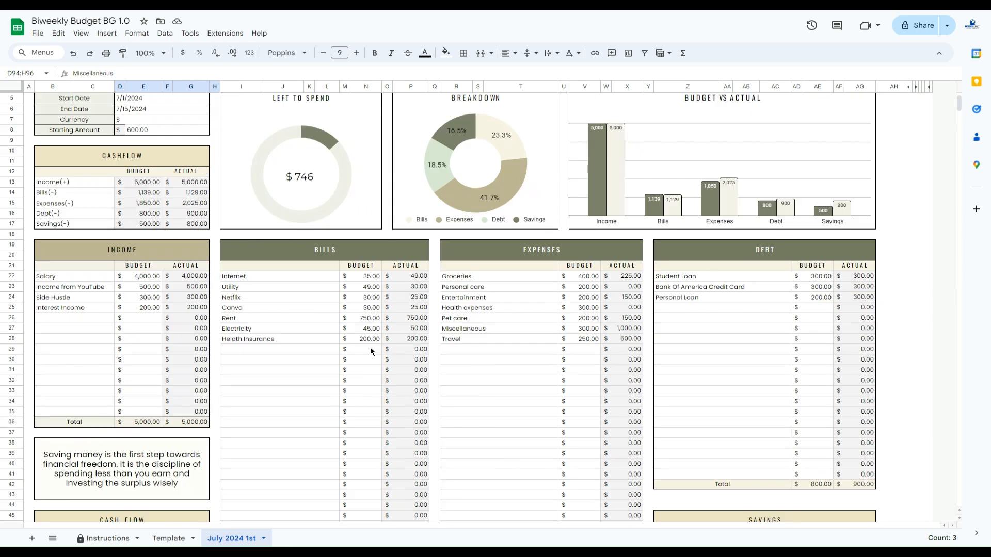
{"action": "left_click", "coordinate": [467, 329]}
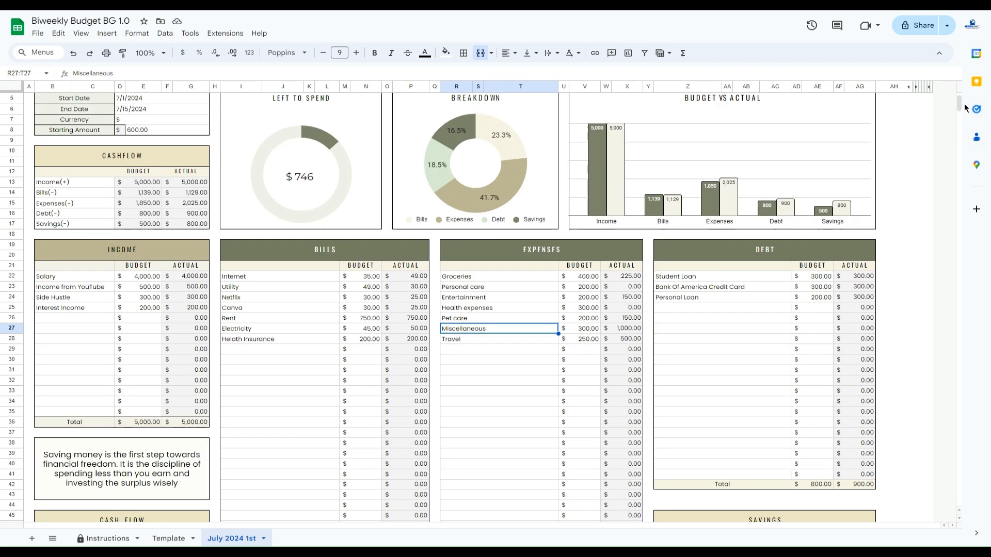
{"action": "left_click_drag", "start_coordinate": [961, 101], "coordinate": [962, 132]}
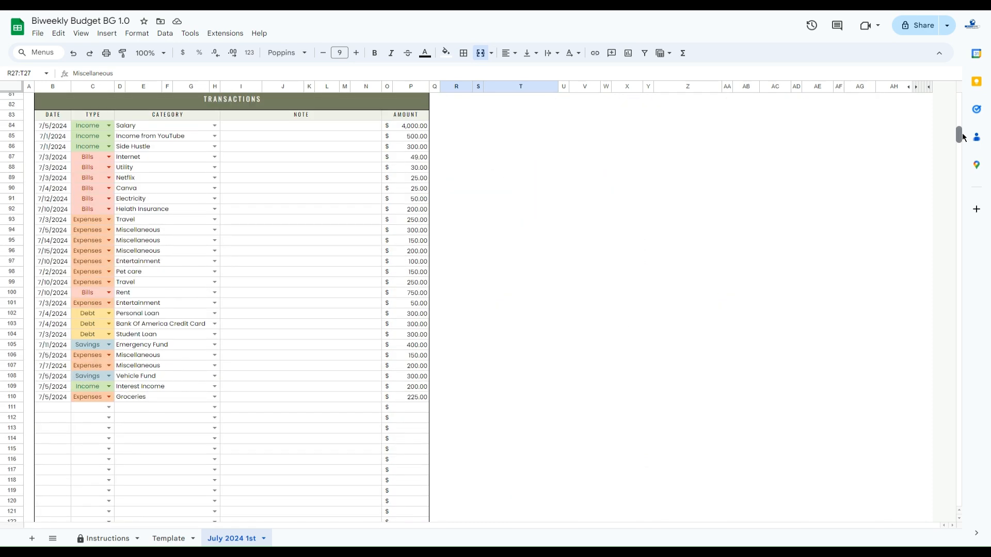
Review the Income, Bills, Expenses, Debt and Savings summary totals at the head of the July 2024 1st sheet
{"action": "left_click_drag", "start_coordinate": [962, 132], "coordinate": [962, 99]}
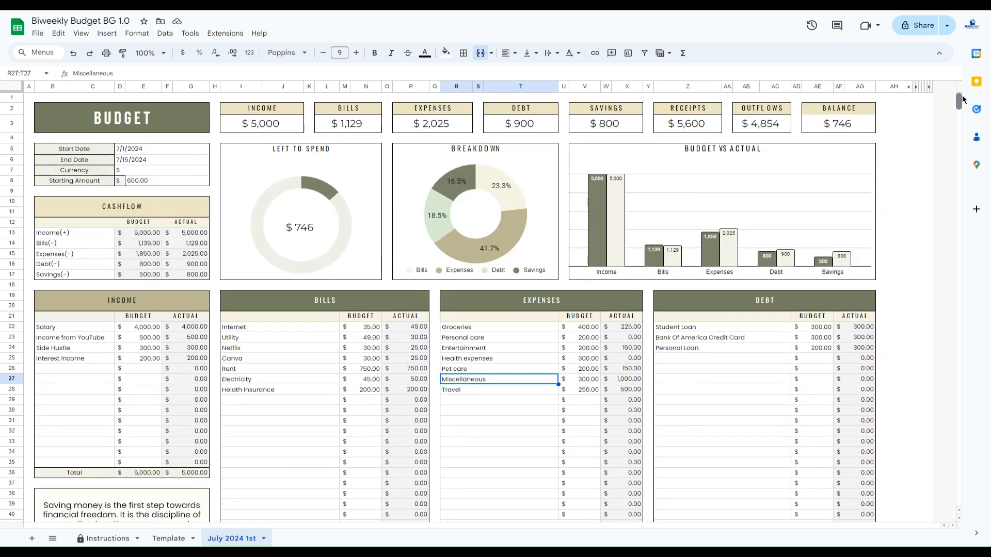
{"action": "left_click", "coordinate": [275, 110]}
{"action": "left_click", "coordinate": [356, 110]}
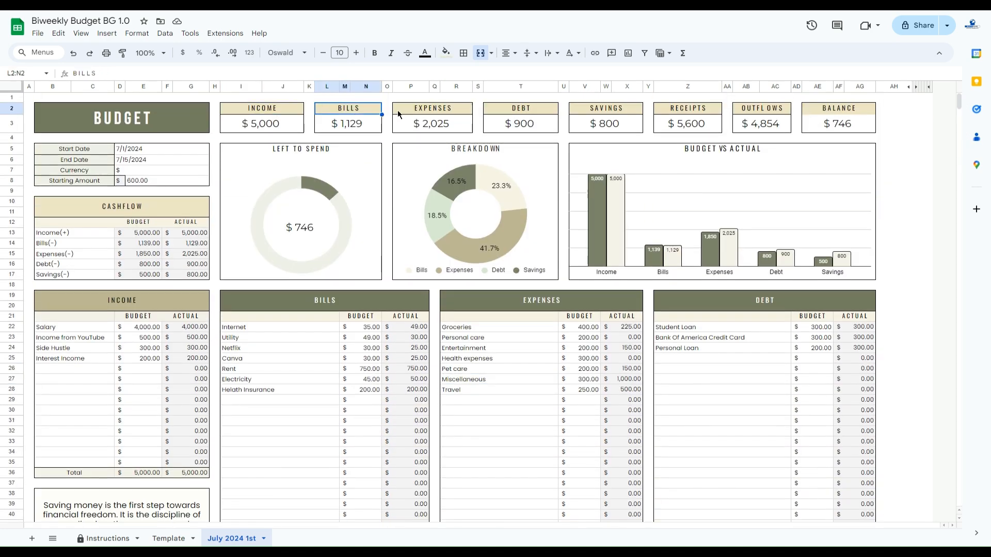
{"action": "left_click", "coordinate": [432, 114]}
{"action": "left_click", "coordinate": [542, 107]}
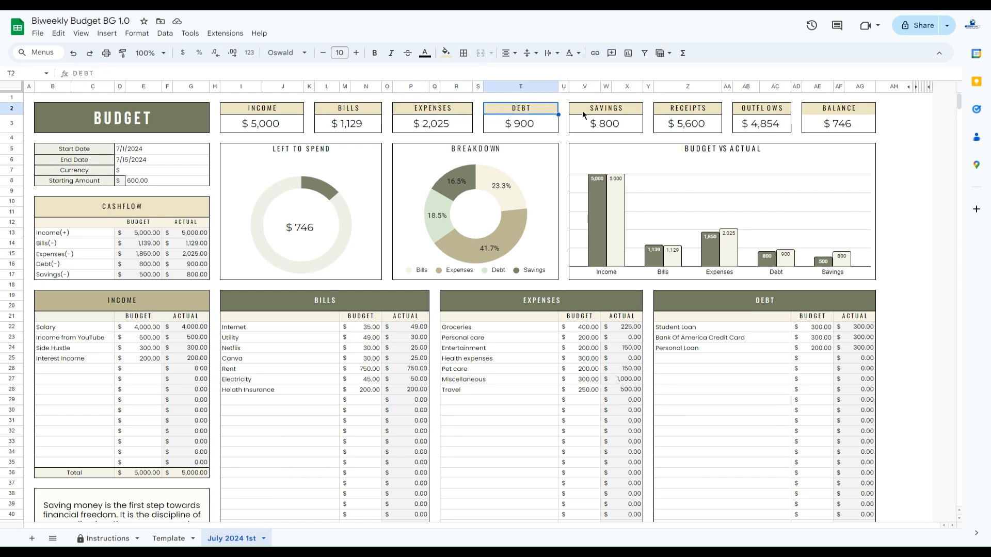
{"action": "left_click", "coordinate": [613, 114]}
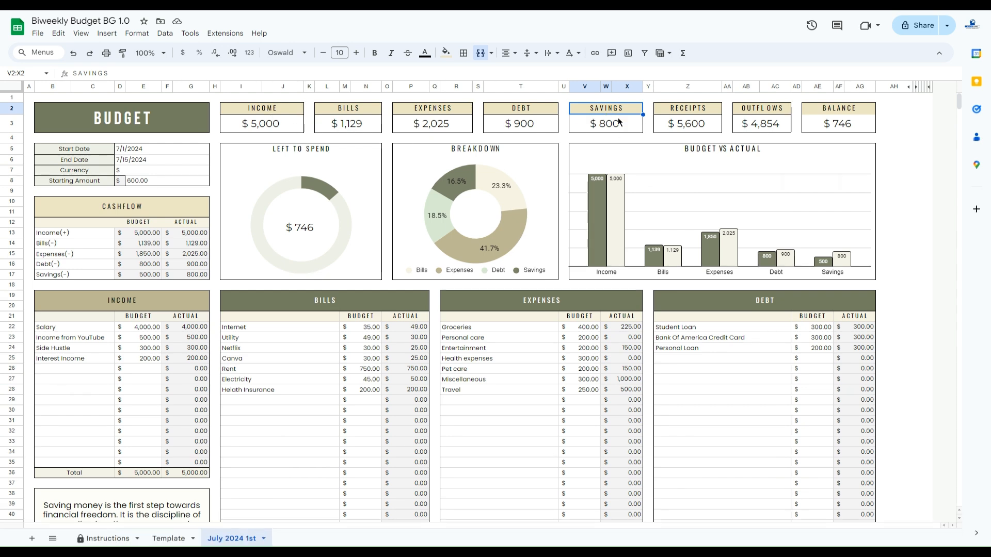
Examine the Left to Spend, Breakdown and Budget vs Actual charts, plus the Bills Breakdown and Expenses Breakdown charts
{"action": "left_click", "coordinate": [364, 150]}
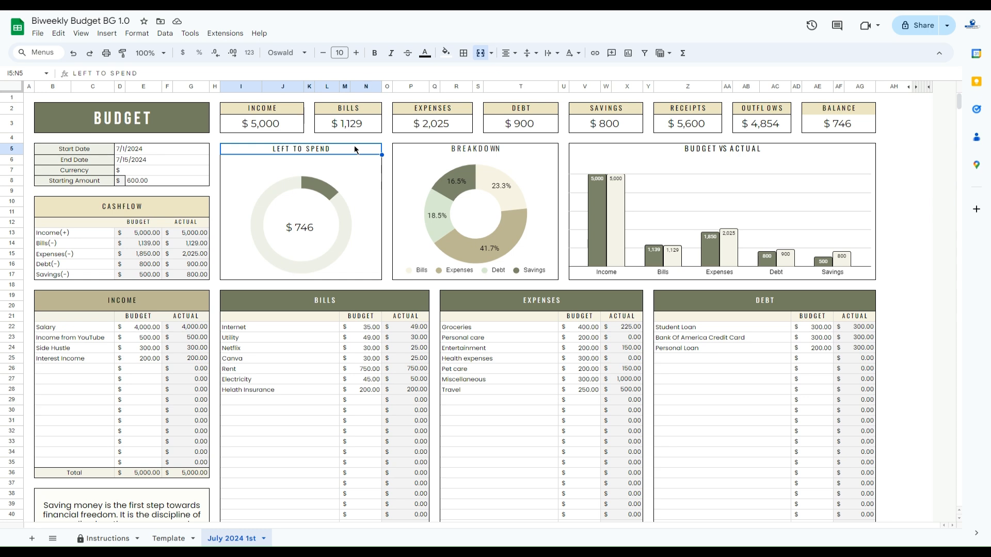
{"action": "left_click", "coordinate": [497, 151]}
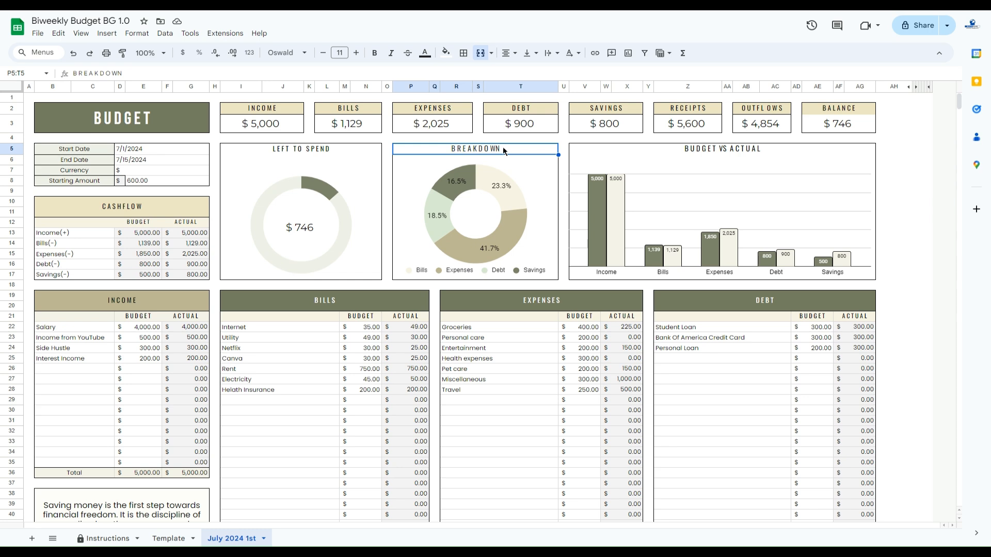
{"action": "left_click", "coordinate": [689, 151]}
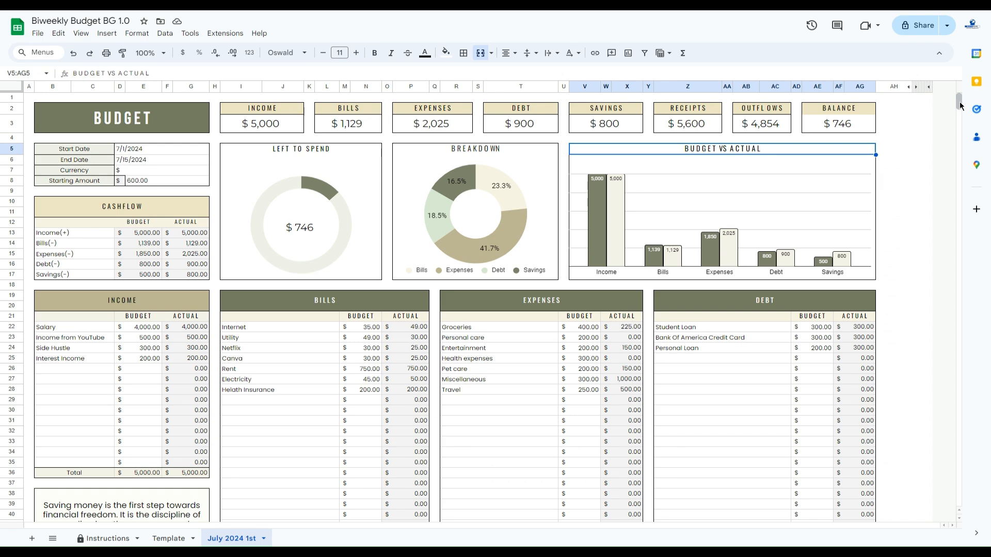
{"action": "left_click_drag", "start_coordinate": [959, 101], "coordinate": [960, 124]}
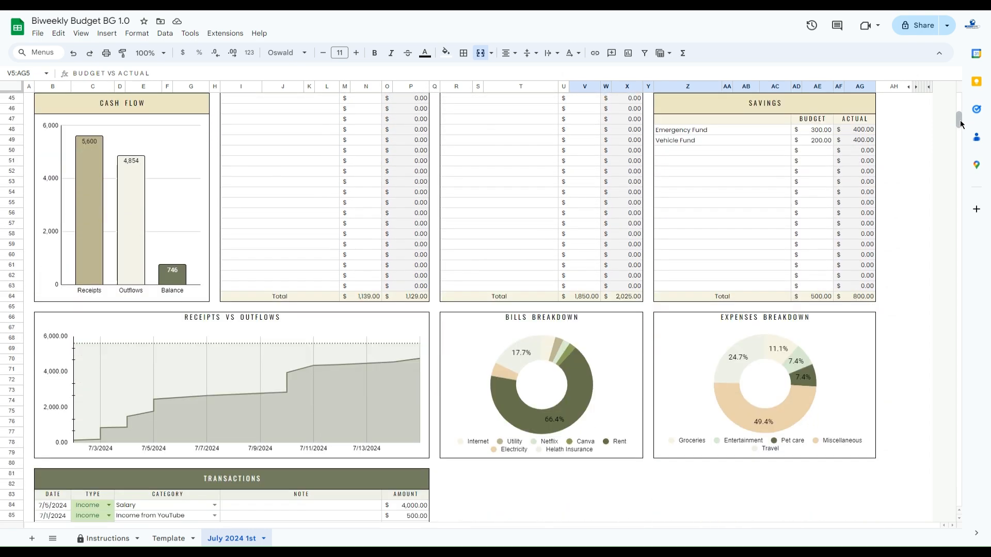
{"action": "left_click", "coordinate": [590, 321]}
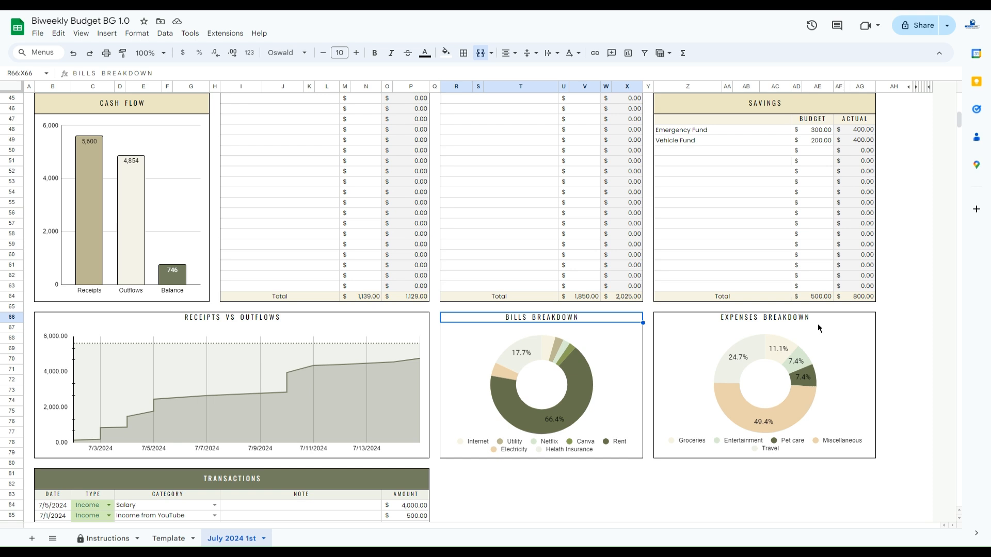
{"action": "left_click", "coordinate": [803, 317]}
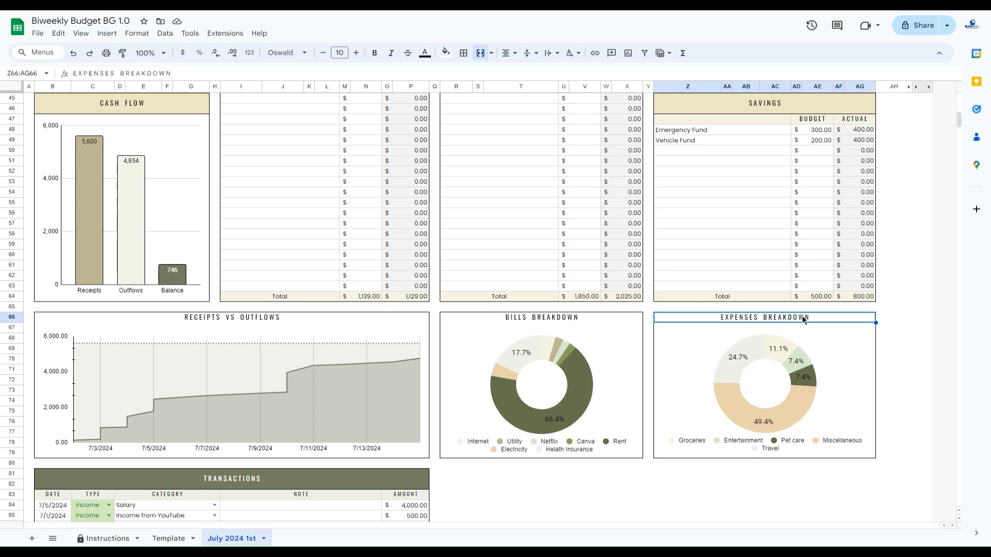
{"action": "left_click_drag", "start_coordinate": [961, 125], "coordinate": [956, 95]}
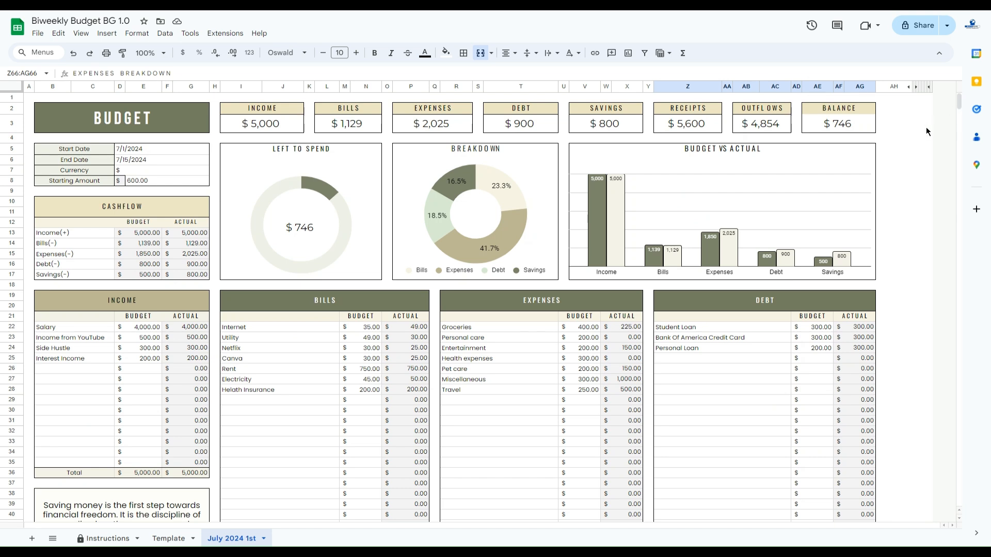